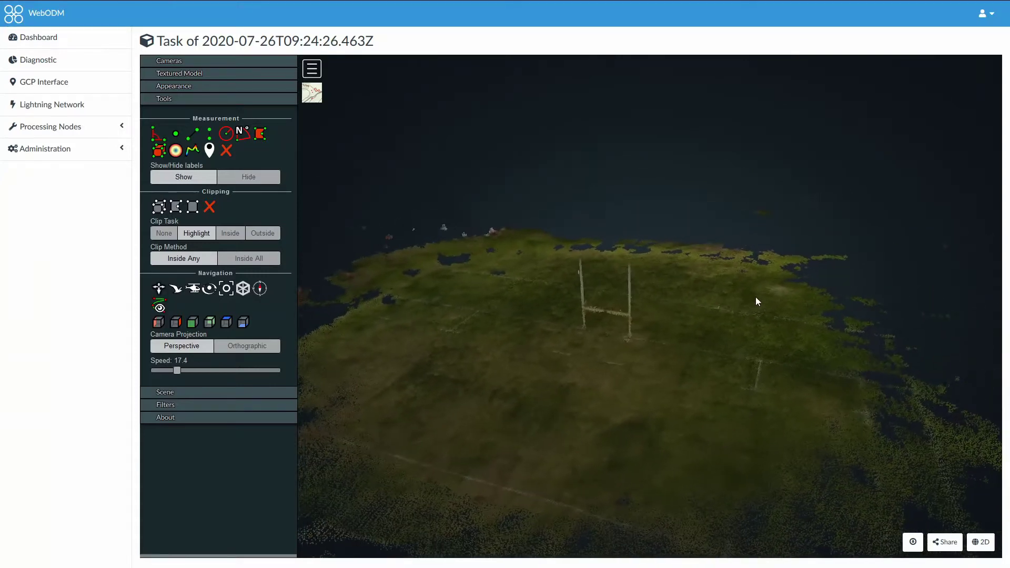
Examine the rugby goalposts in the 3D point cloud from several angles and distances.
{"action": "left_click_drag", "start_coordinate": [611, 338], "coordinate": [686, 308]}
{"action": "scroll", "coordinate": [559, 342], "scroll_direction": "up", "scroll_amount": 5}
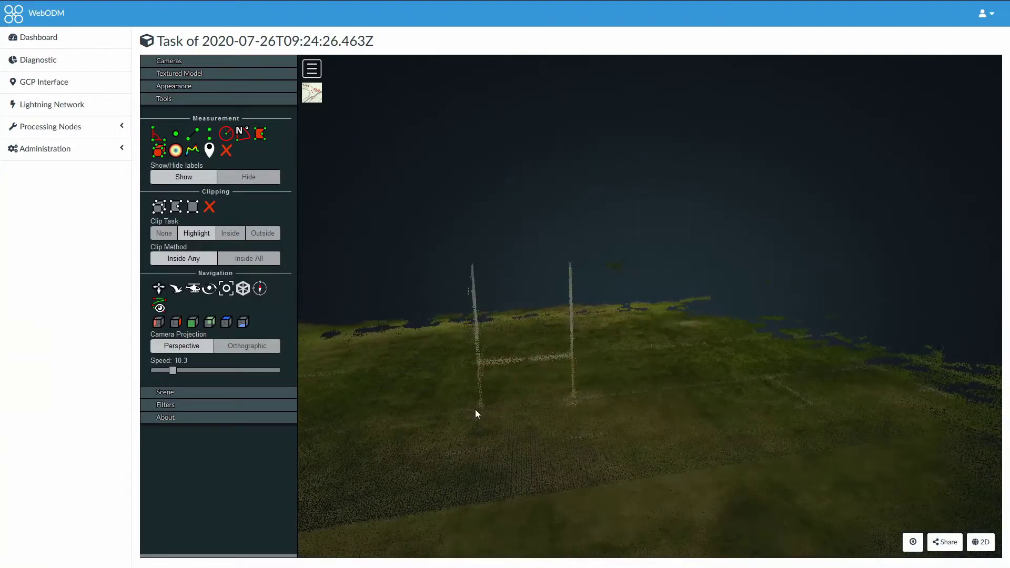
{"action": "left_click_drag", "start_coordinate": [475, 410], "coordinate": [785, 402]}
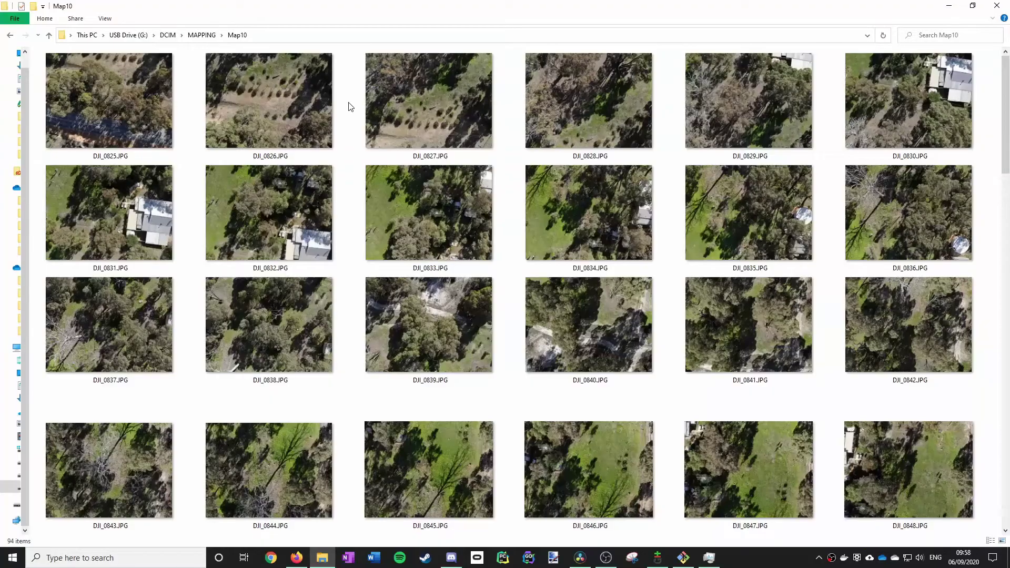
Look through the drone photos in the Map10 folder in File Explorer.
{"action": "scroll", "coordinate": [351, 107], "scroll_direction": "down", "scroll_amount": 10}
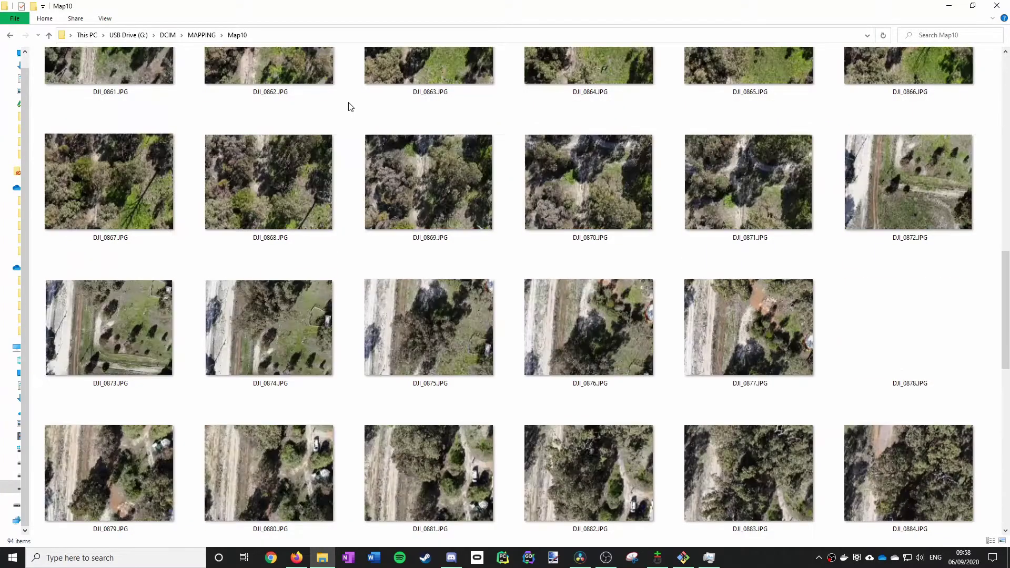
{"action": "scroll", "coordinate": [351, 107], "scroll_direction": "down", "scroll_amount": 7}
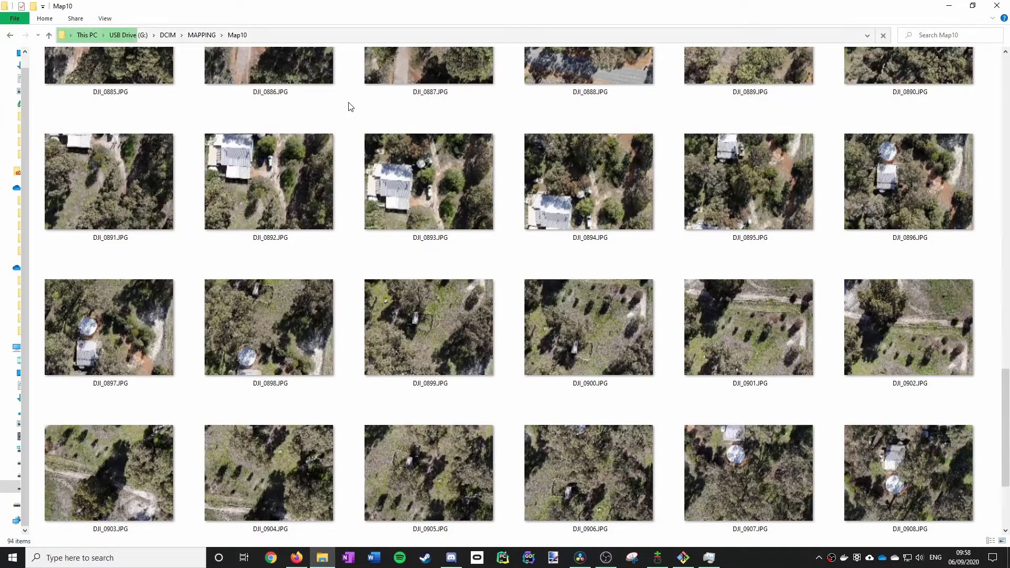
{"action": "scroll", "coordinate": [350, 107], "scroll_direction": "down", "scroll_amount": 3}
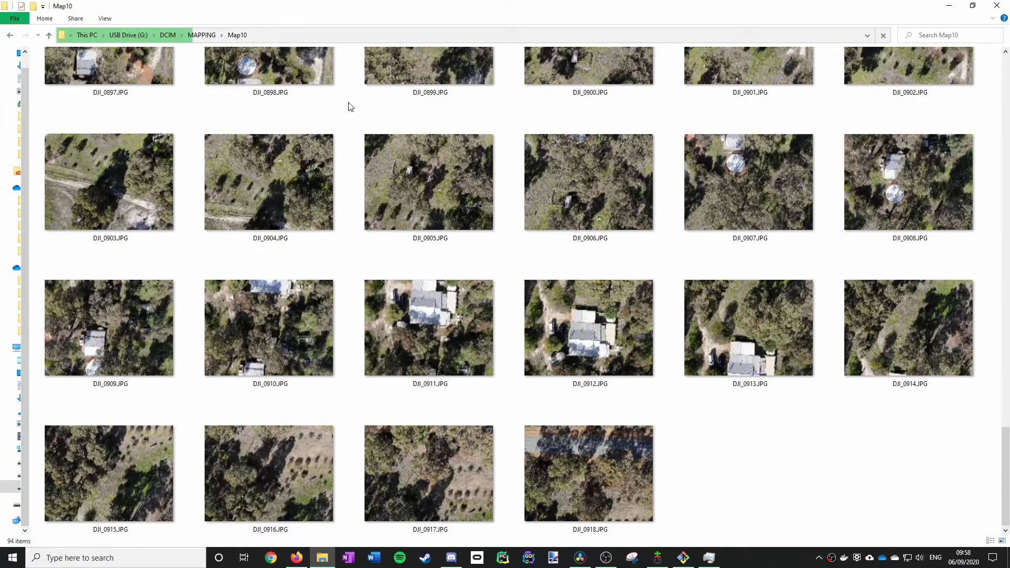
{"action": "scroll", "coordinate": [351, 107], "scroll_direction": "up", "scroll_amount": 2}
{"action": "scroll", "coordinate": [351, 106], "scroll_direction": "up", "scroll_amount": 8}
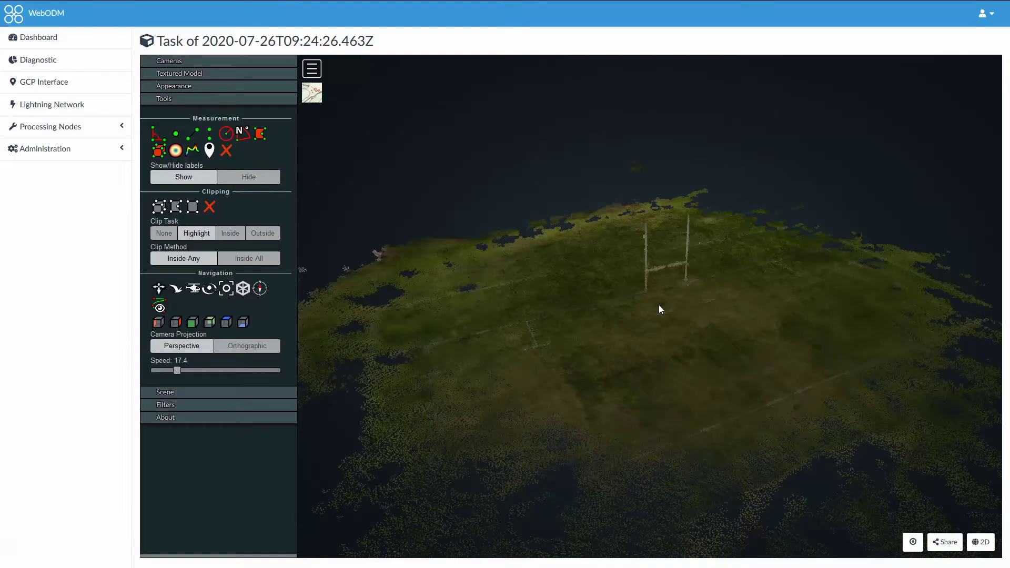
Return to WebODM and inspect the goalposts and surrounding field in the point cloud up close.
{"action": "left_click_drag", "start_coordinate": [659, 305], "coordinate": [585, 342]}
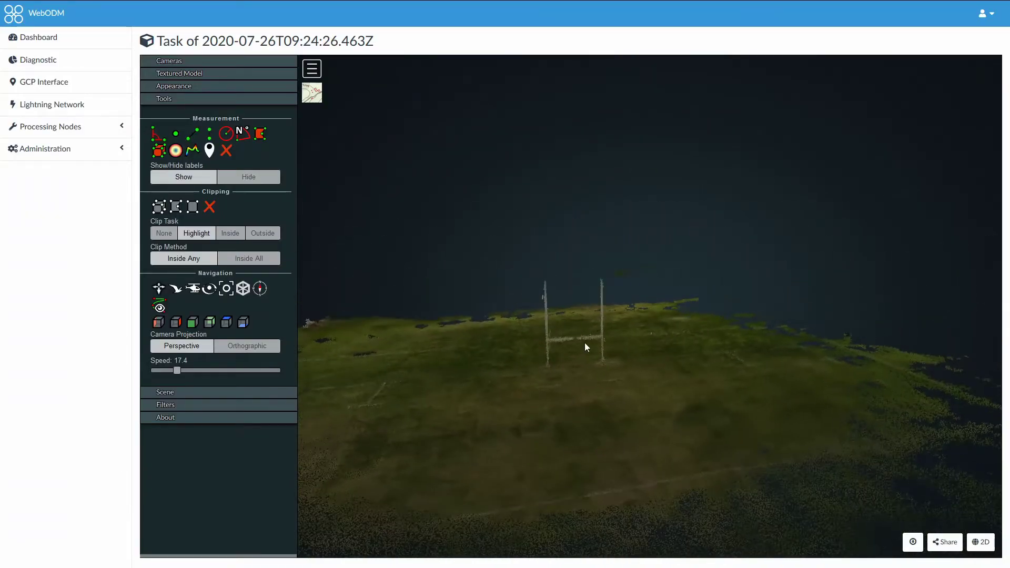
{"action": "scroll", "coordinate": [585, 343], "scroll_direction": "up", "scroll_amount": 5}
{"action": "left_click_drag", "start_coordinate": [525, 380], "coordinate": [581, 430]}
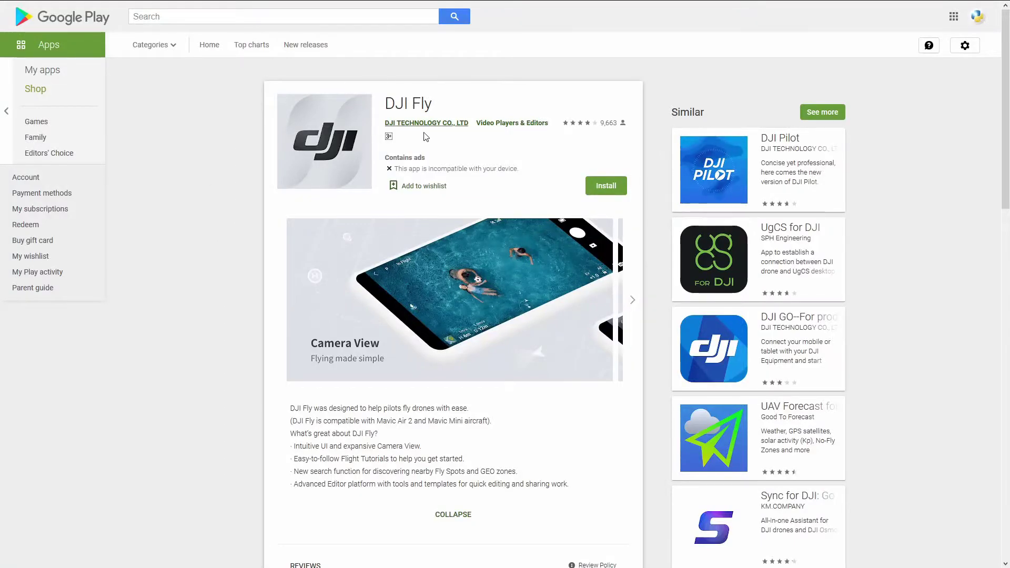
Review the DJI Fly description and reviews on its Google Play page.
{"action": "scroll", "coordinate": [318, 245], "scroll_direction": "down", "scroll_amount": 6}
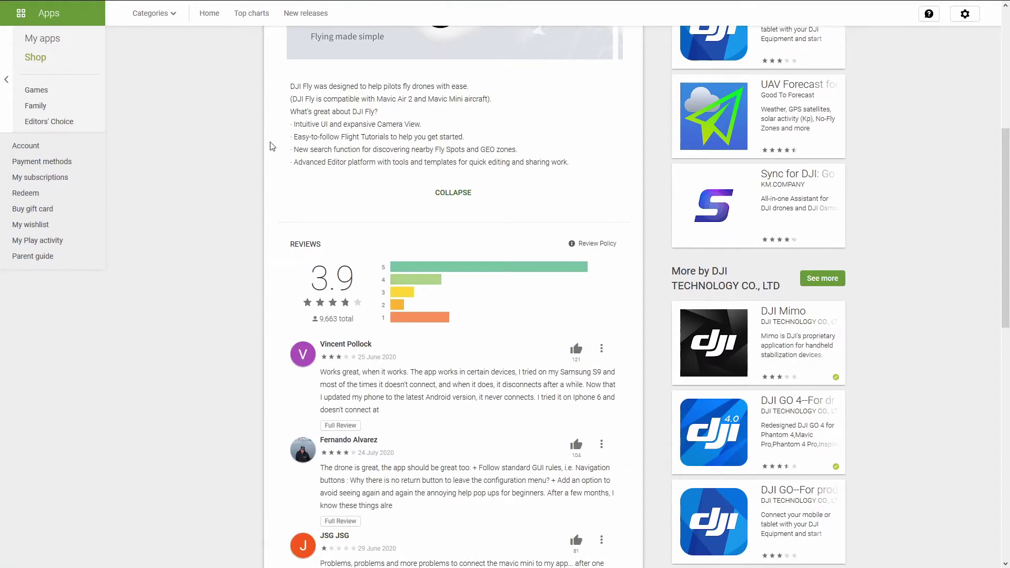
{"action": "scroll", "coordinate": [272, 146], "scroll_direction": "up", "scroll_amount": 1}
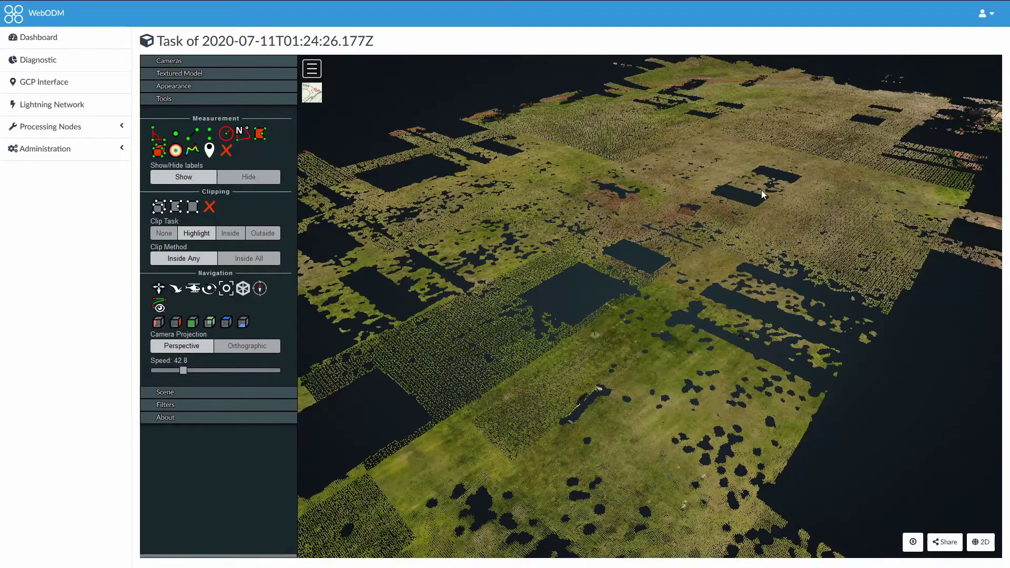
Inspect the gaps in the WebODM point cloud of the 2020-07-11 task from different viewpoints.
{"action": "left_click_drag", "start_coordinate": [762, 190], "coordinate": [680, 401]}
{"action": "scroll", "coordinate": [673, 406], "scroll_direction": "up", "scroll_amount": 5}
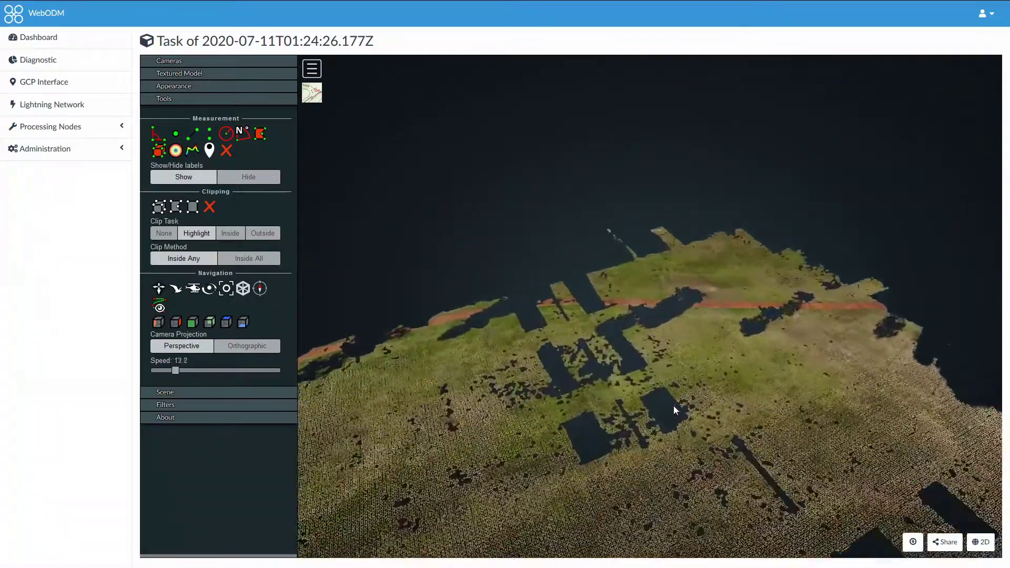
{"action": "right_click_drag", "start_coordinate": [677, 438], "coordinate": [717, 129]}
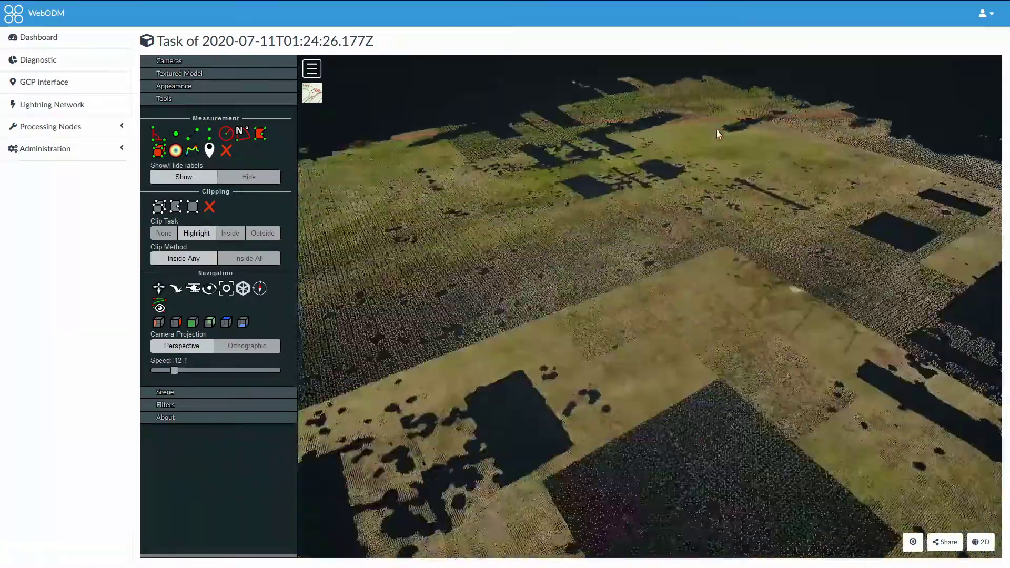
{"action": "left_click_drag", "start_coordinate": [624, 393], "coordinate": [636, 352]}
{"action": "scroll", "coordinate": [636, 356], "scroll_direction": "down", "scroll_amount": 3}
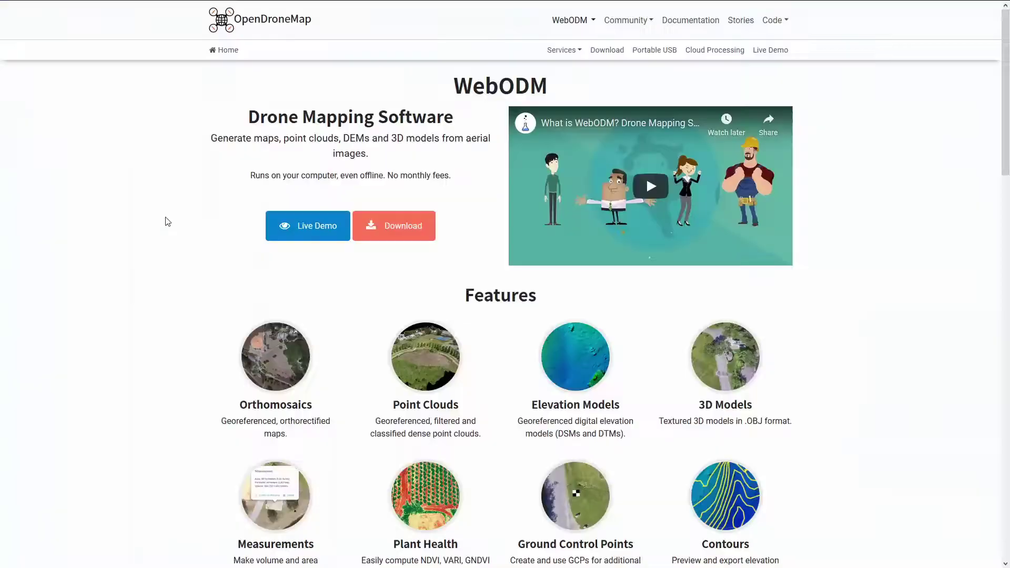
Read the WebODM features, installer options and screenshots on the OpenDroneMap website.
{"action": "scroll", "coordinate": [167, 221], "scroll_direction": "down", "scroll_amount": 3}
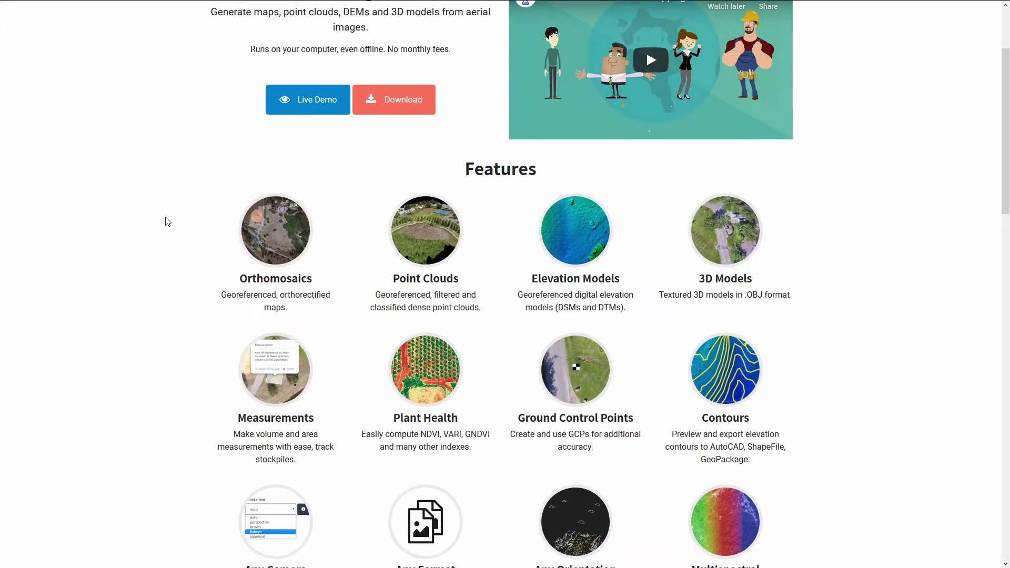
{"action": "scroll", "coordinate": [168, 221], "scroll_direction": "down", "scroll_amount": 3}
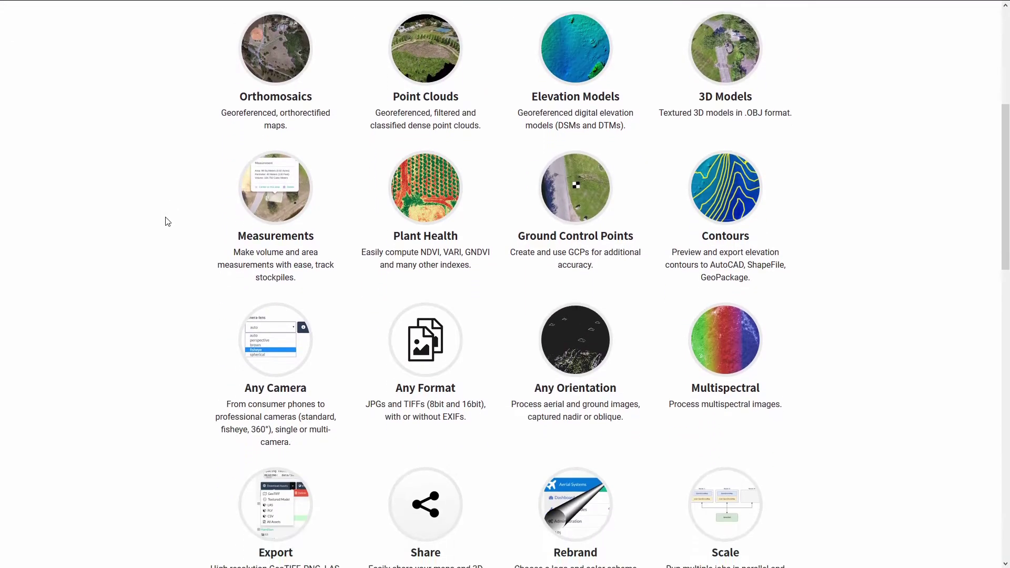
{"action": "scroll", "coordinate": [167, 221], "scroll_direction": "down", "scroll_amount": 4}
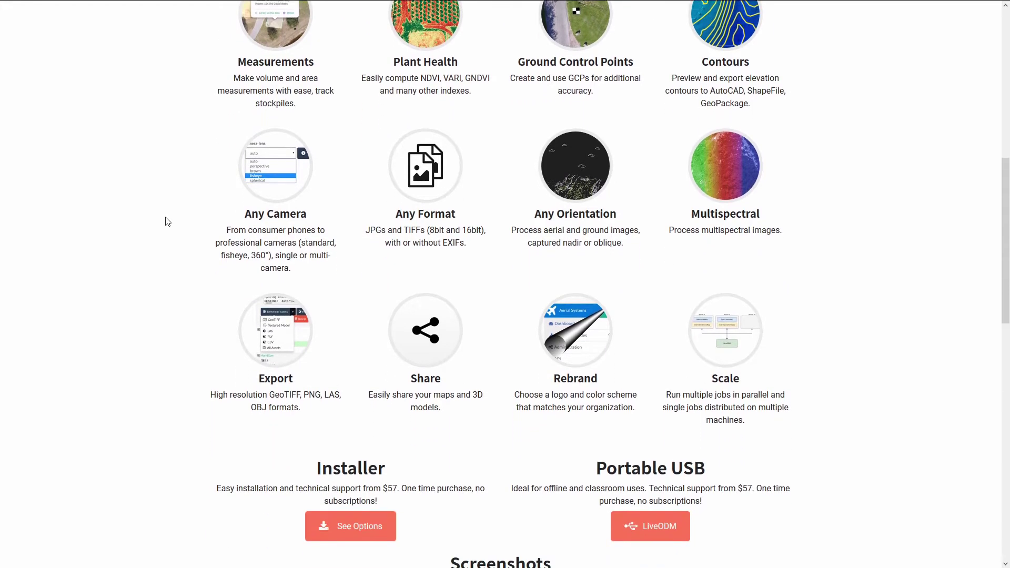
{"action": "scroll", "coordinate": [167, 221], "scroll_direction": "down", "scroll_amount": 3}
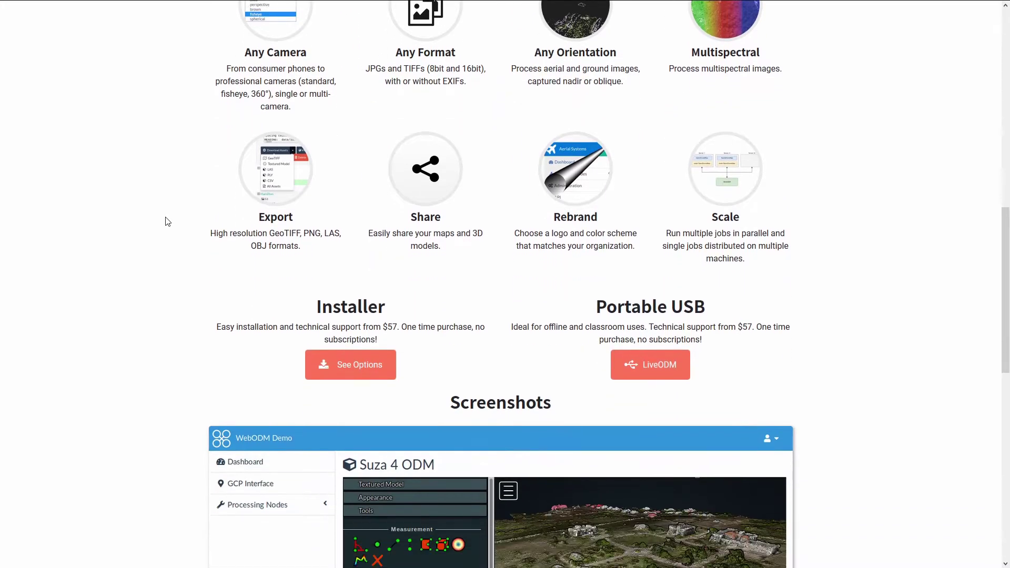
{"action": "scroll", "coordinate": [167, 221], "scroll_direction": "down", "scroll_amount": 3}
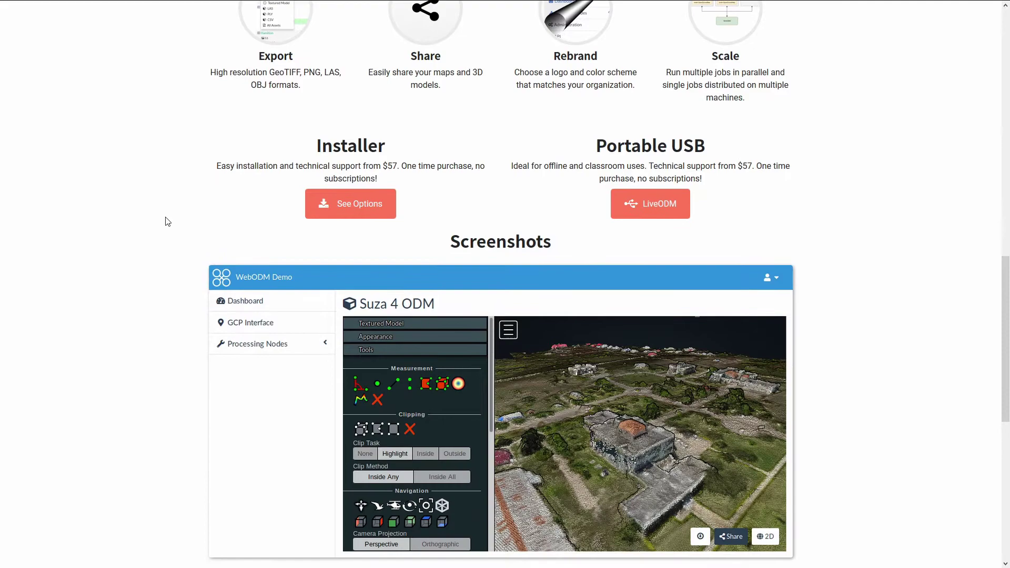
{"action": "scroll", "coordinate": [168, 221], "scroll_direction": "down", "scroll_amount": 1}
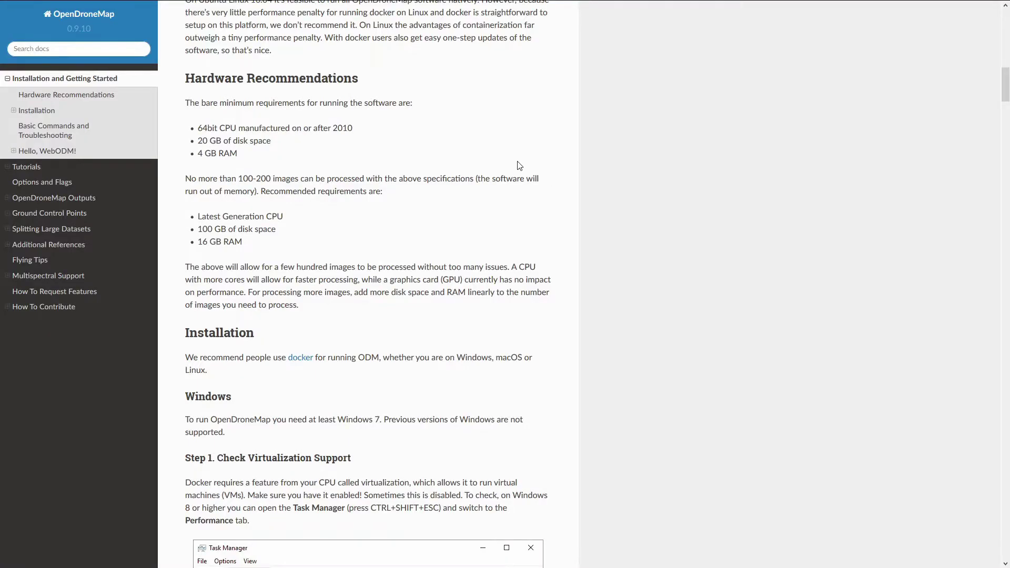
Read the hardware recommendations and Windows installation requirements in the OpenDroneMap documentation.
{"action": "scroll", "coordinate": [519, 166], "scroll_direction": "down", "scroll_amount": 5}
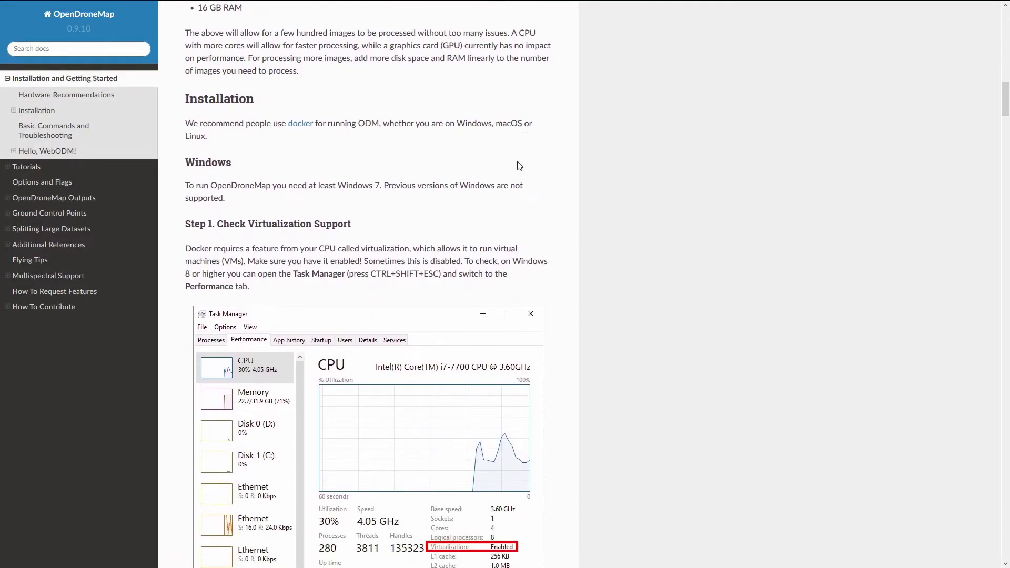
{"action": "scroll", "coordinate": [518, 165], "scroll_direction": "down", "scroll_amount": 8}
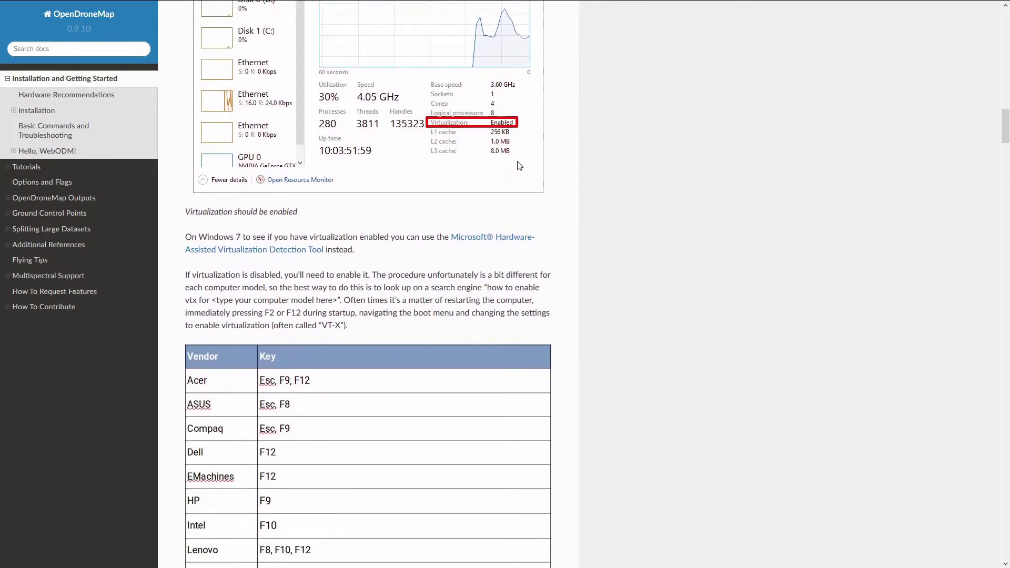
{"action": "scroll", "coordinate": [519, 165], "scroll_direction": "down", "scroll_amount": 10}
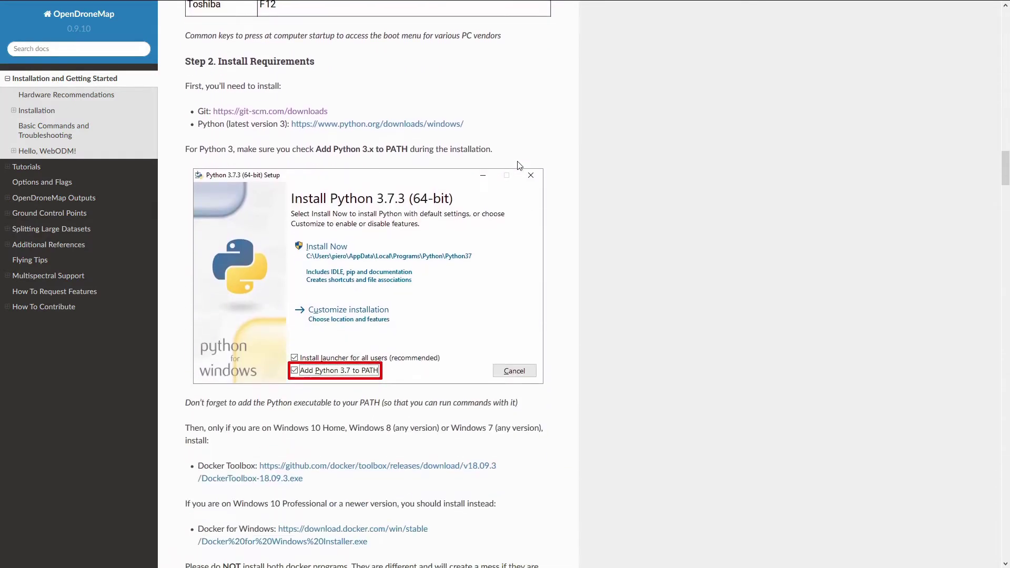
{"action": "scroll", "coordinate": [519, 166], "scroll_direction": "down", "scroll_amount": 16}
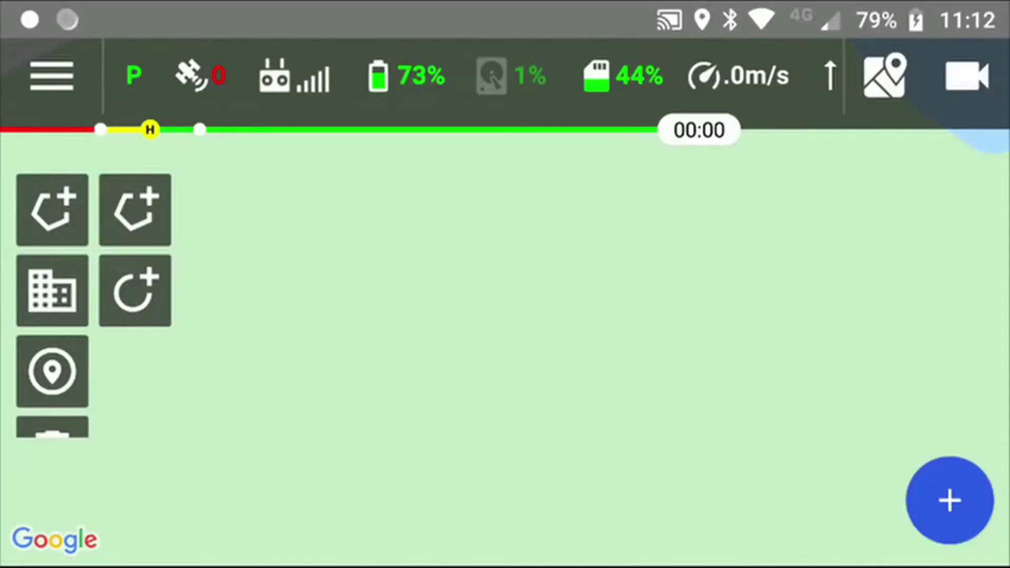
In the mobile flight-planning app, draw a closed four-cornered area on the map, about 297 m by 149 m.
{"action": "left_click", "coordinate": [52, 210]}
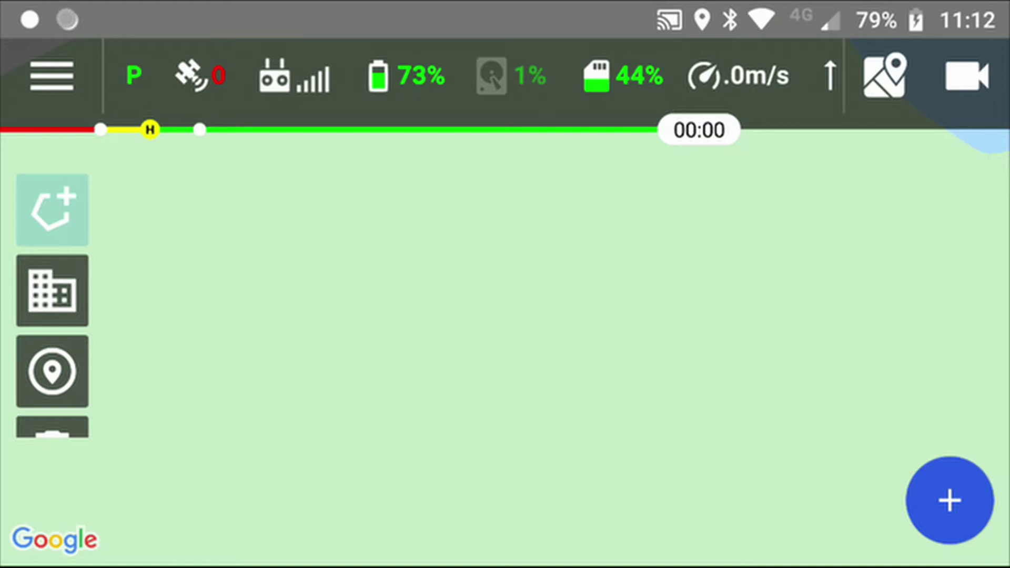
{"action": "left_click", "coordinate": [216, 186]}
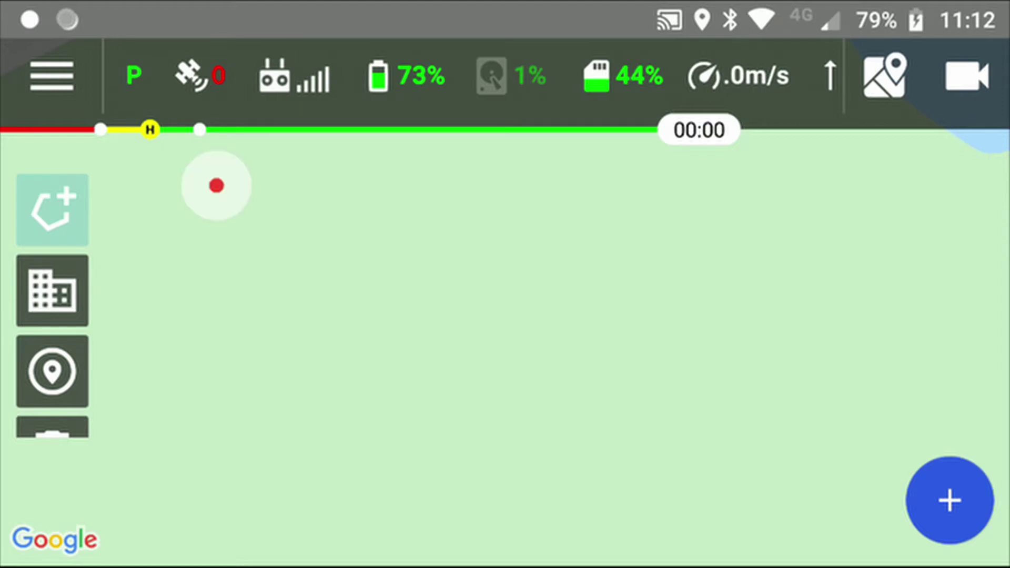
{"action": "left_click", "coordinate": [794, 181]}
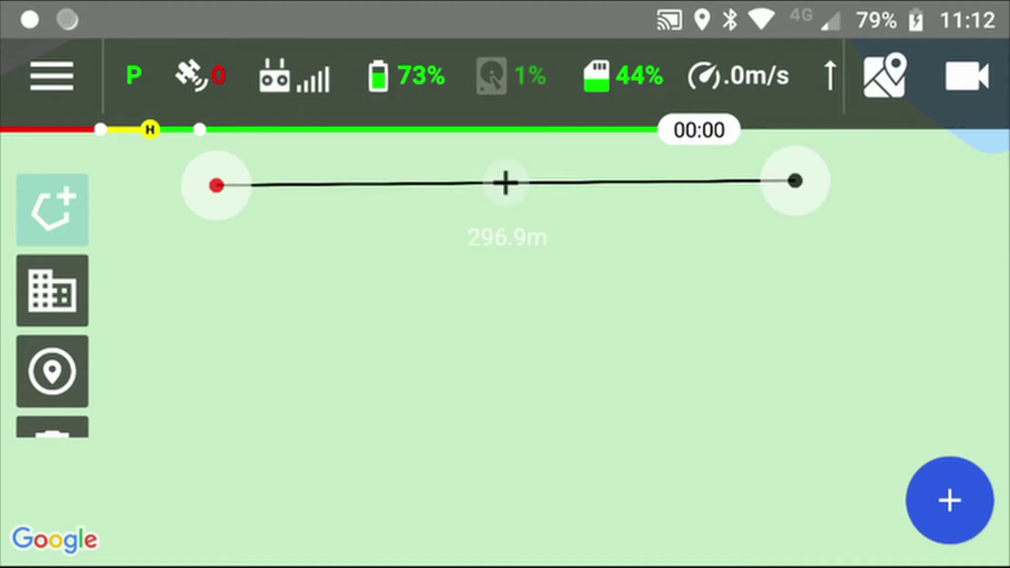
{"action": "left_click", "coordinate": [783, 472]}
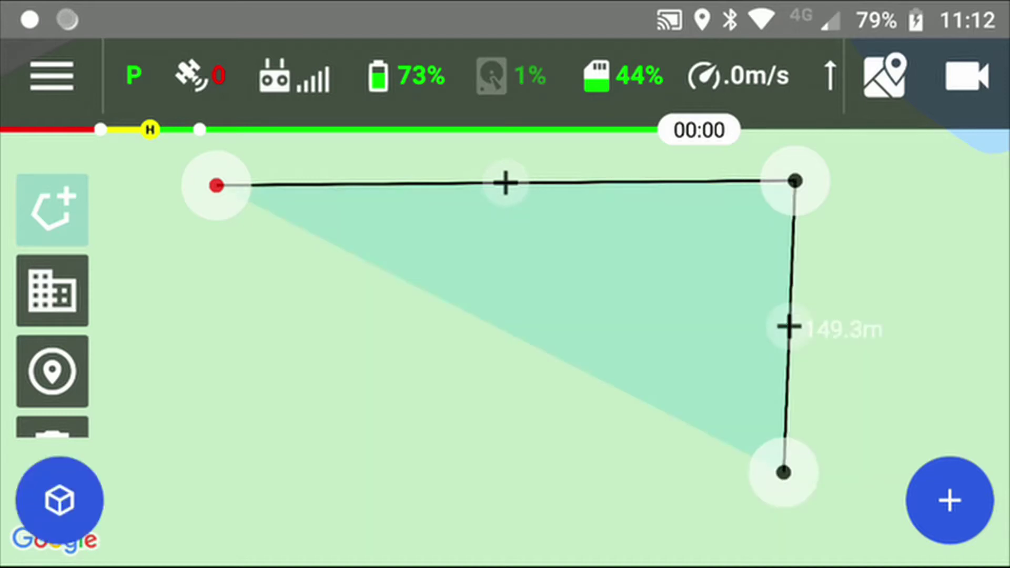
{"action": "left_click", "coordinate": [227, 486]}
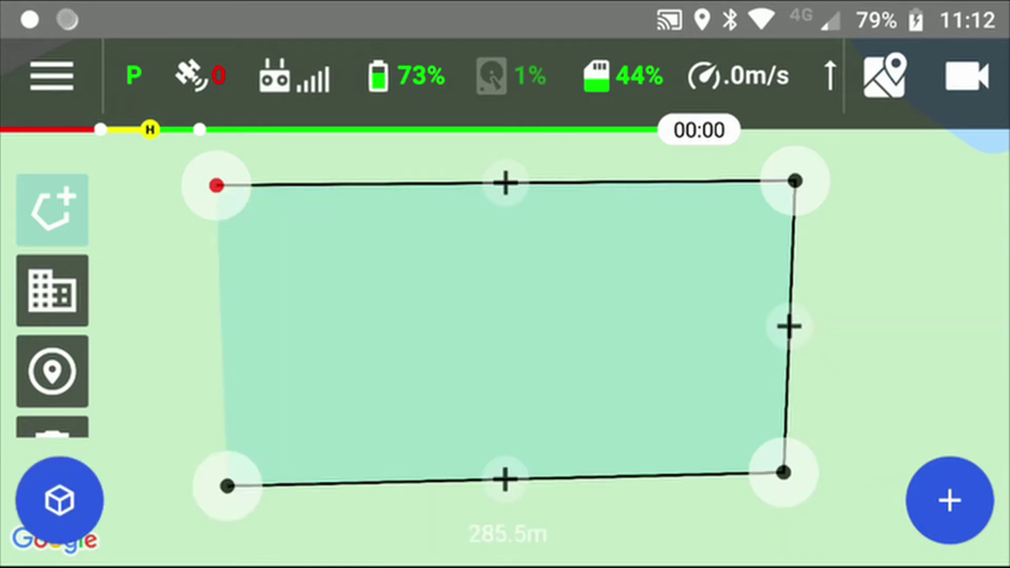
{"action": "left_click", "coordinate": [216, 185]}
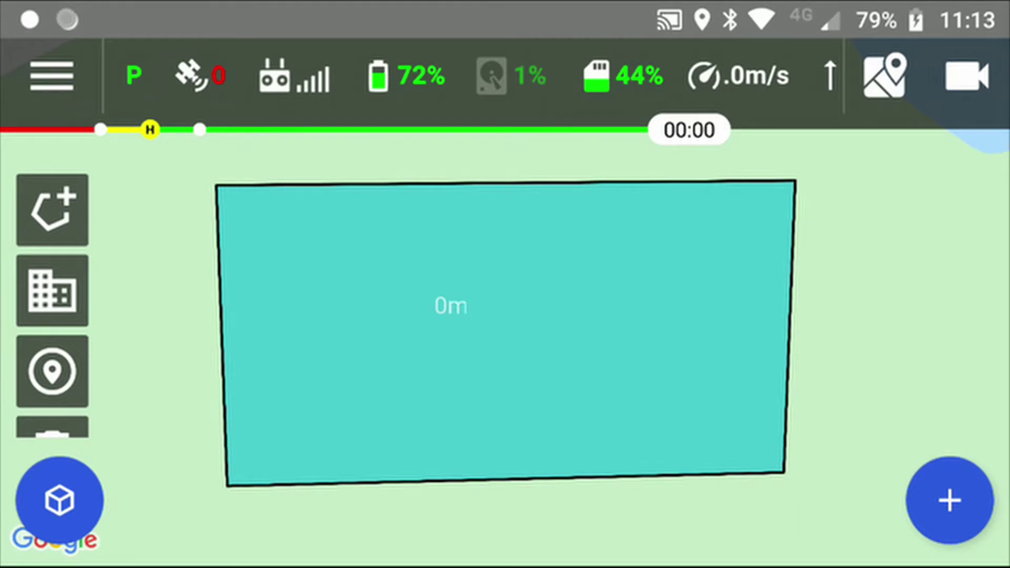
Create a Top-Down mapping plan with liftoff just west of the area and landing same as liftoff, and open its flight settings.
{"action": "left_click", "coordinate": [949, 500]}
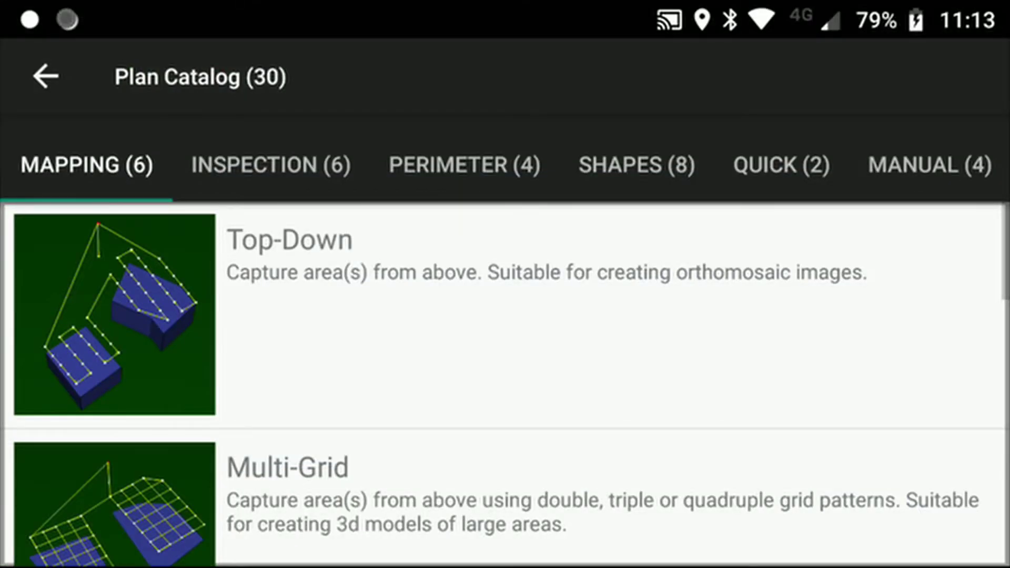
{"action": "left_click", "coordinate": [505, 284]}
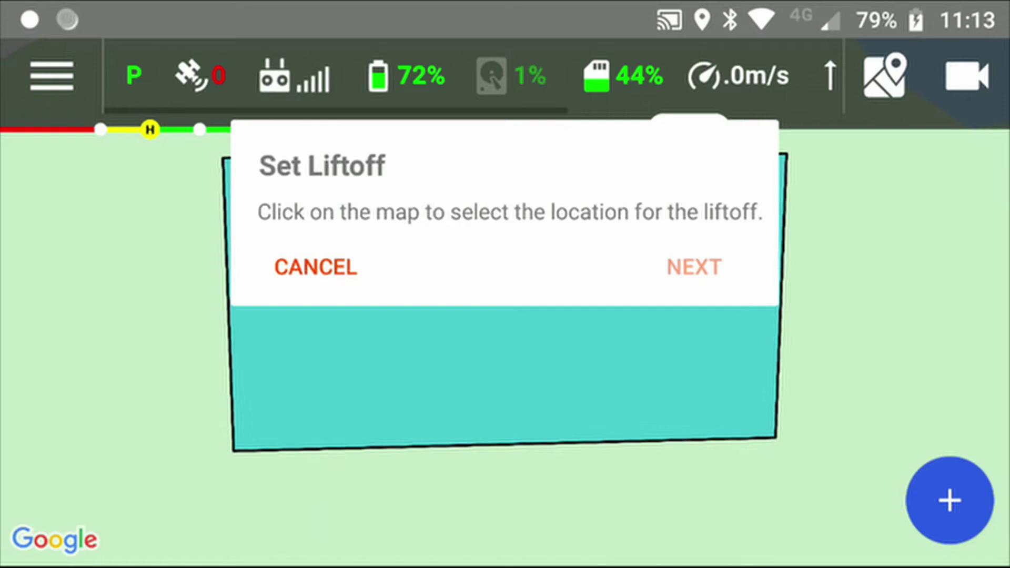
{"action": "left_click", "coordinate": [144, 314]}
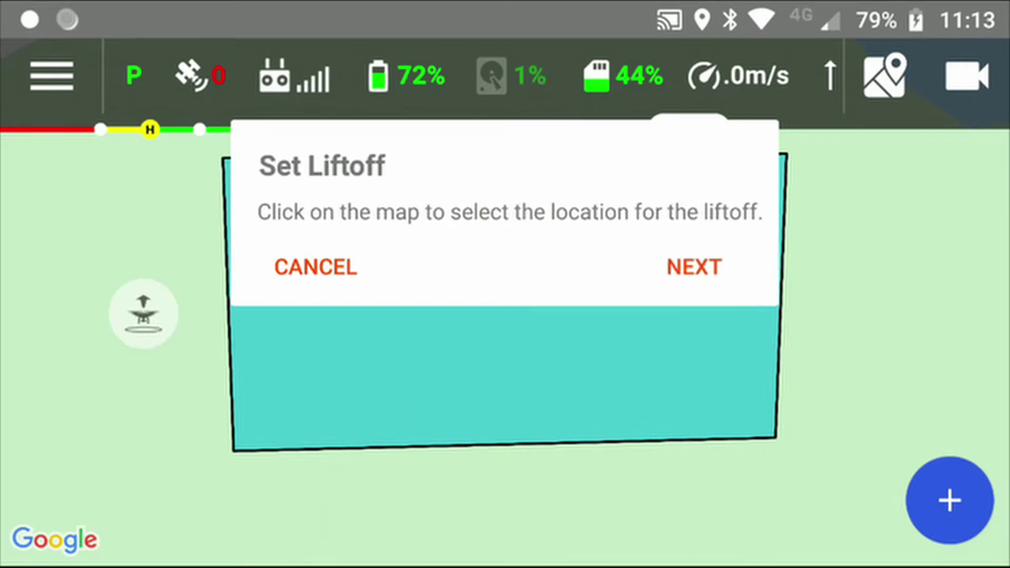
{"action": "left_click", "coordinate": [694, 267]}
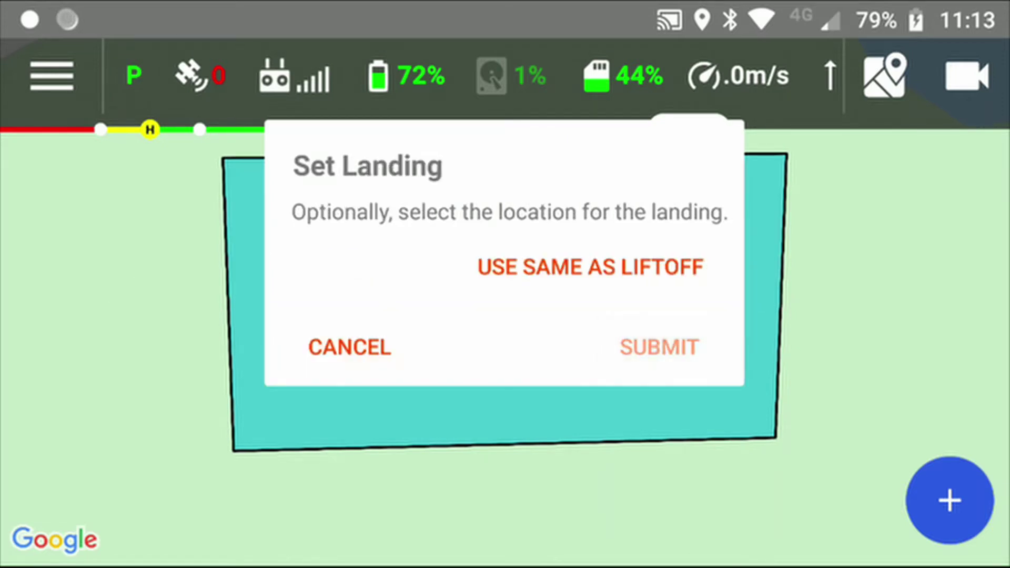
{"action": "left_click", "coordinate": [589, 267]}
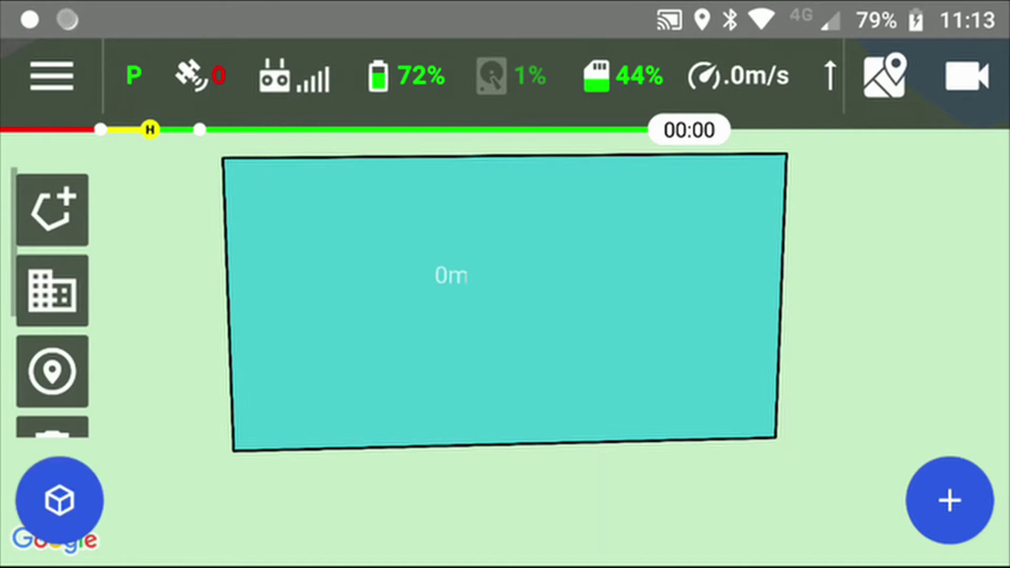
{"action": "left_click", "coordinate": [59, 500]}
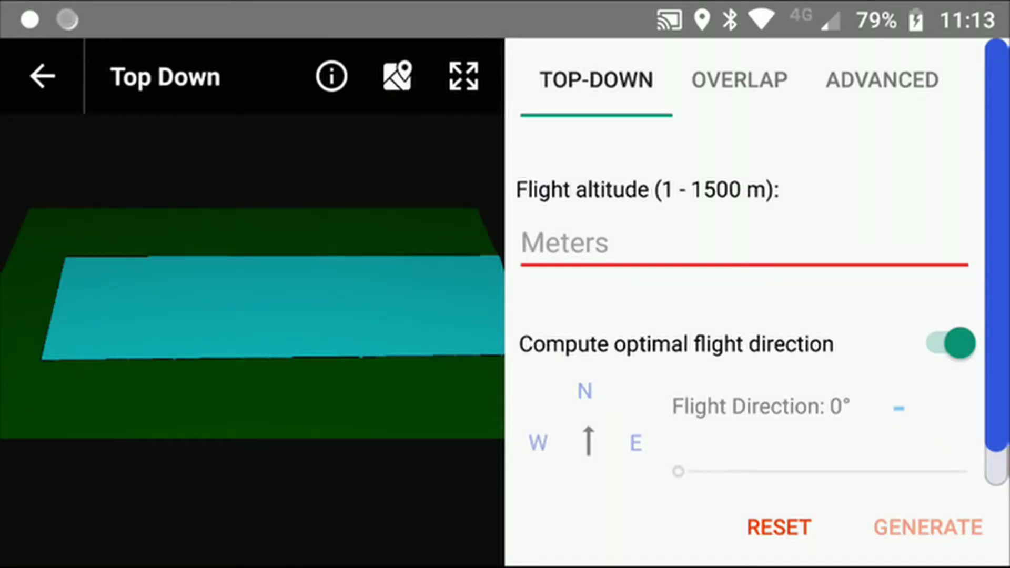
Set the flight altitude to 40 m and both the side overlap and the forward overlap to 76%.
{"action": "left_click", "coordinate": [743, 243]}
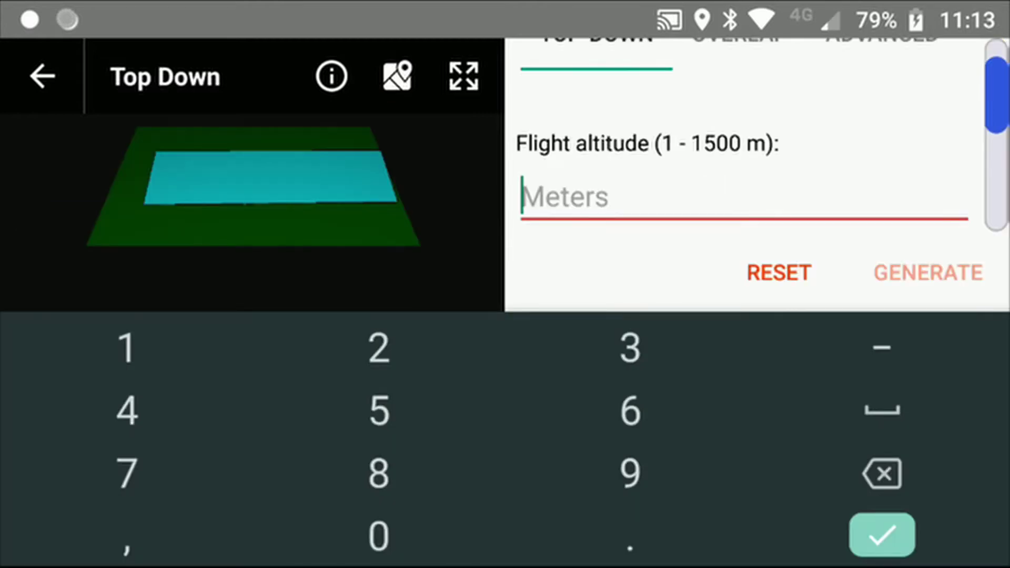
{"action": "type", "text": "40"}
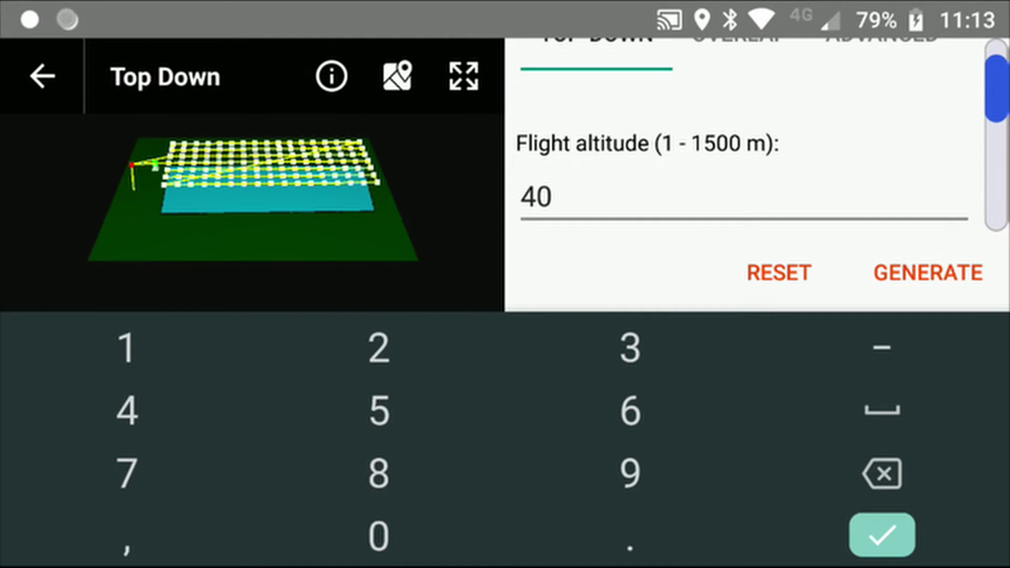
{"action": "key", "text": "Return"}
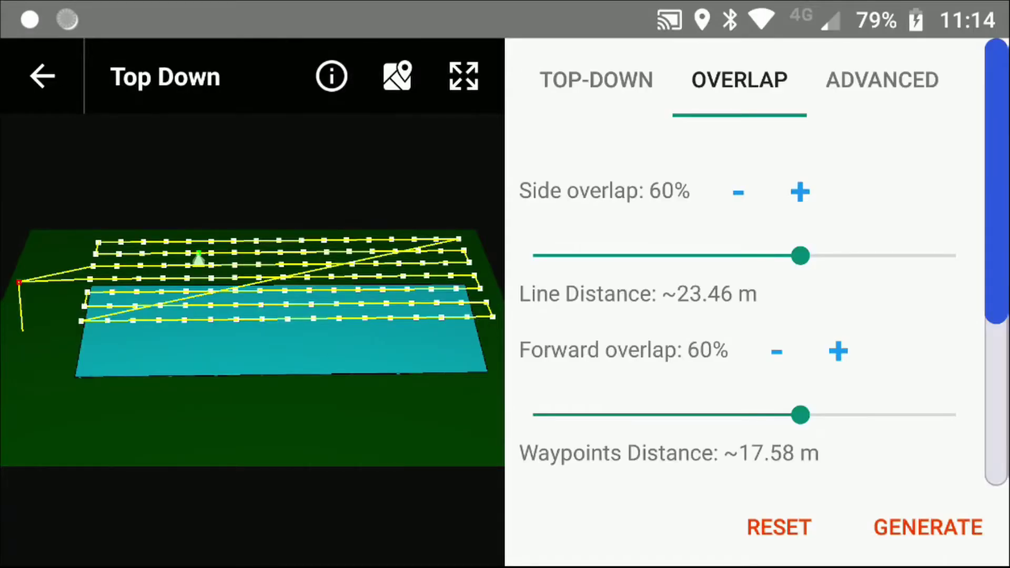
{"action": "left_click_drag", "start_coordinate": [822, 256], "coordinate": [871, 256]}
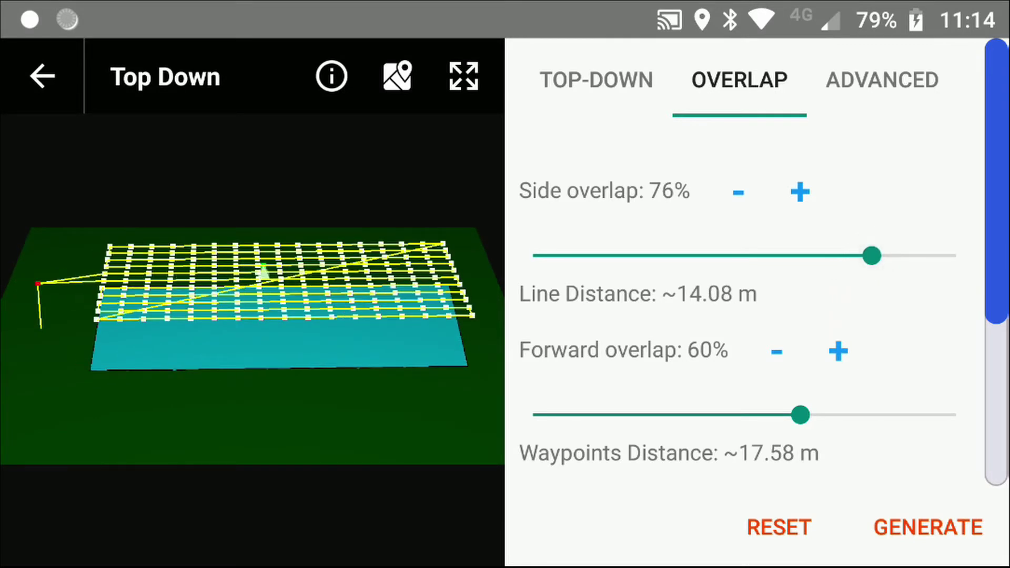
{"action": "left_click_drag", "start_coordinate": [800, 414], "coordinate": [871, 415]}
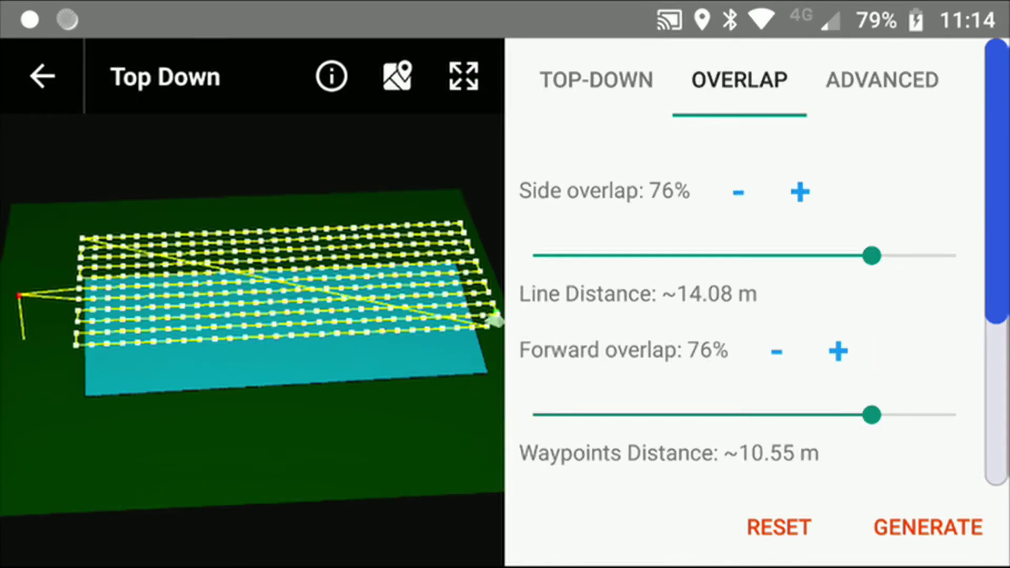
Choose the DJI Mavic Air camera profile and generate the top-down flight plan.
{"action": "left_click", "coordinate": [882, 79]}
{"action": "left_click", "coordinate": [721, 250]}
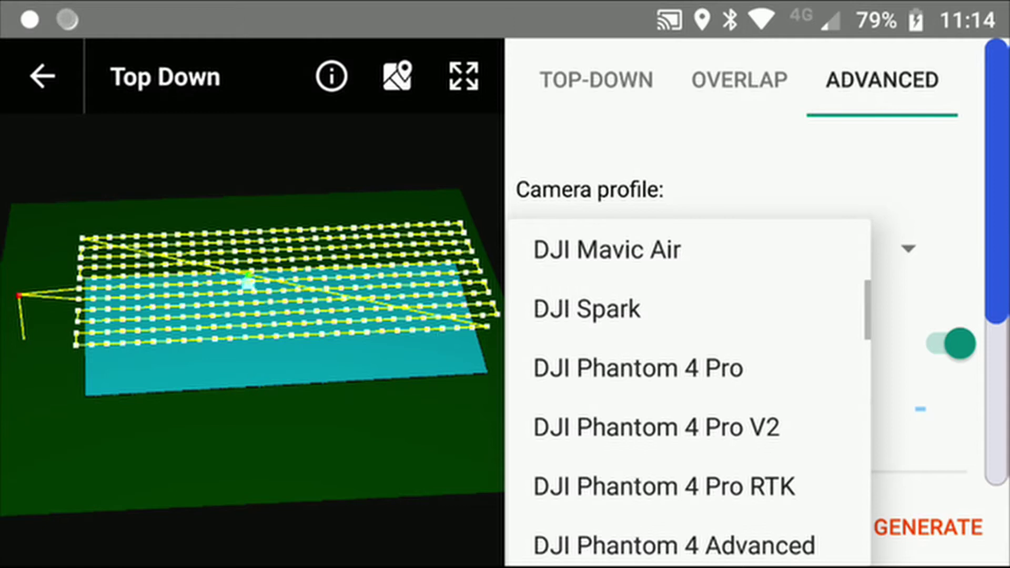
{"action": "left_click", "coordinate": [607, 249]}
{"action": "left_click", "coordinate": [928, 527]}
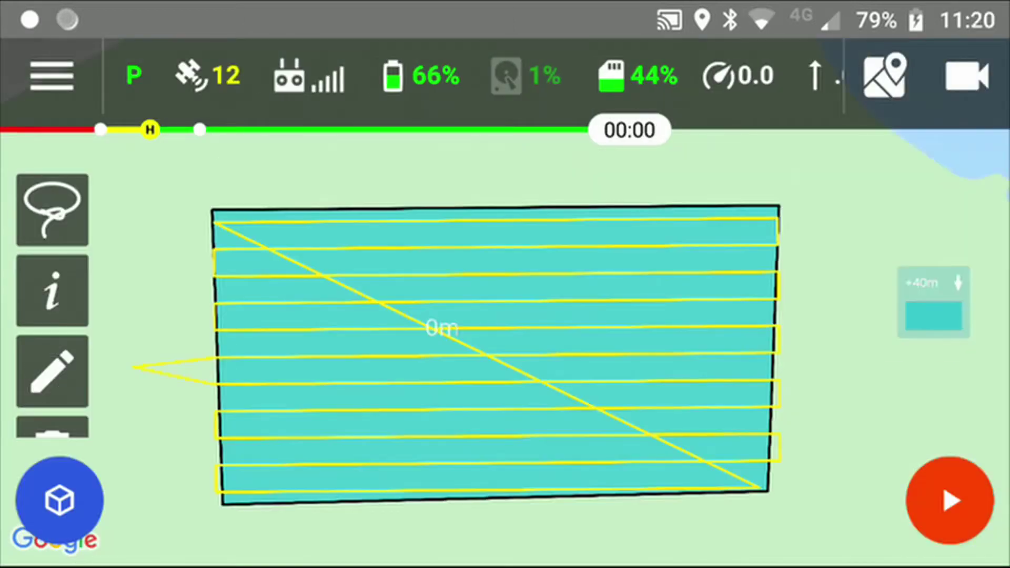
Start the mission launch and review its speed, camera and mission settings, safety information and Launch Drone checklist.
{"action": "left_click", "coordinate": [949, 500]}
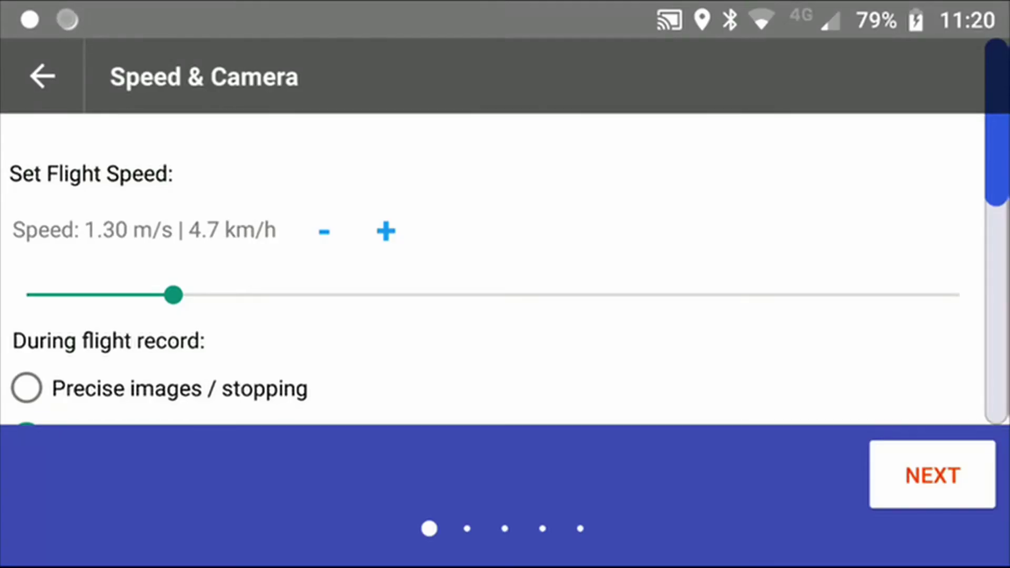
{"action": "scroll", "coordinate": [489, 268], "scroll_direction": "down", "scroll_amount": 10}
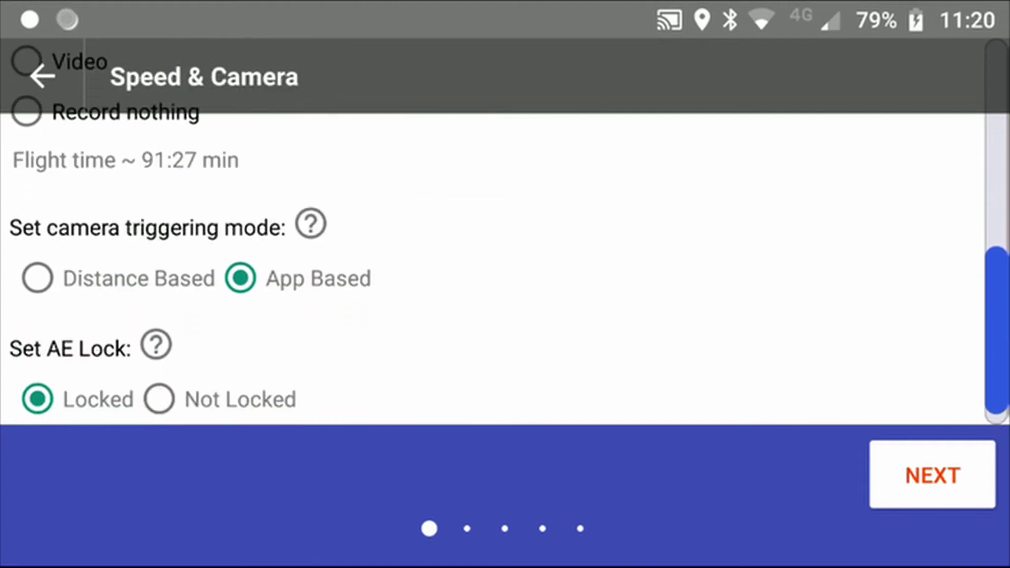
{"action": "left_click", "coordinate": [932, 475]}
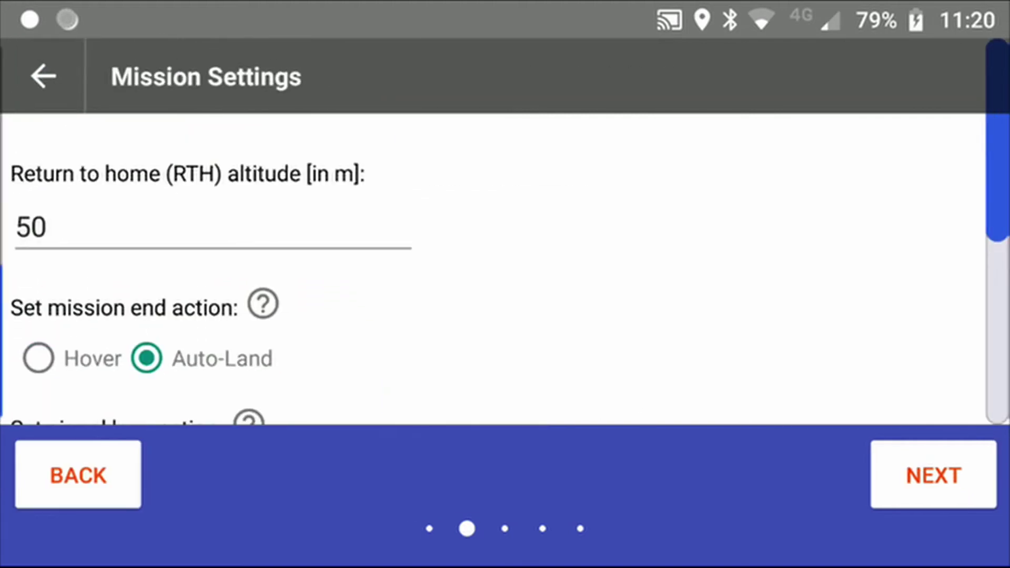
{"action": "scroll", "coordinate": [489, 268], "scroll_direction": "down", "scroll_amount": 5}
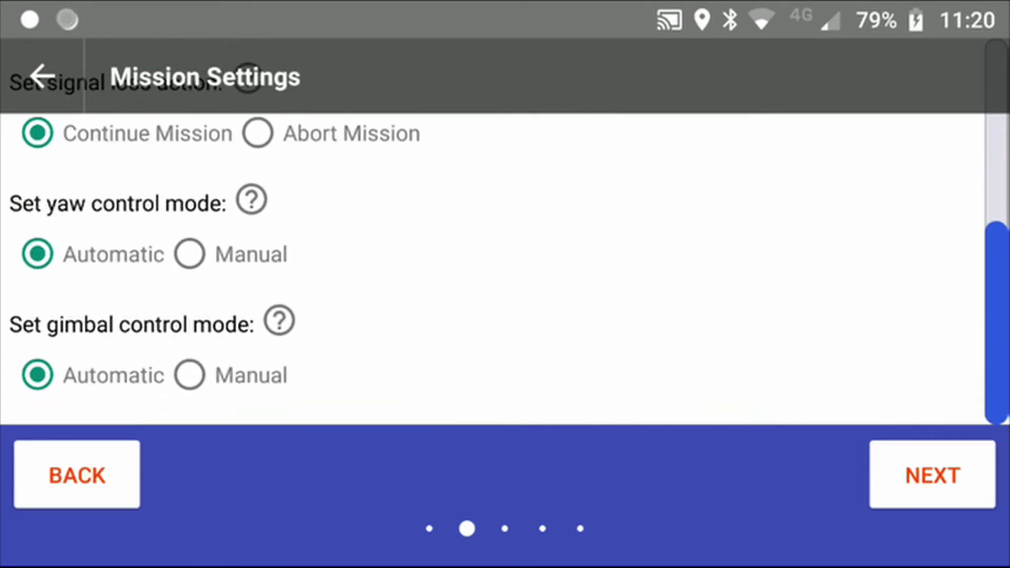
{"action": "left_click", "coordinate": [932, 475]}
{"action": "left_click", "coordinate": [932, 475]}
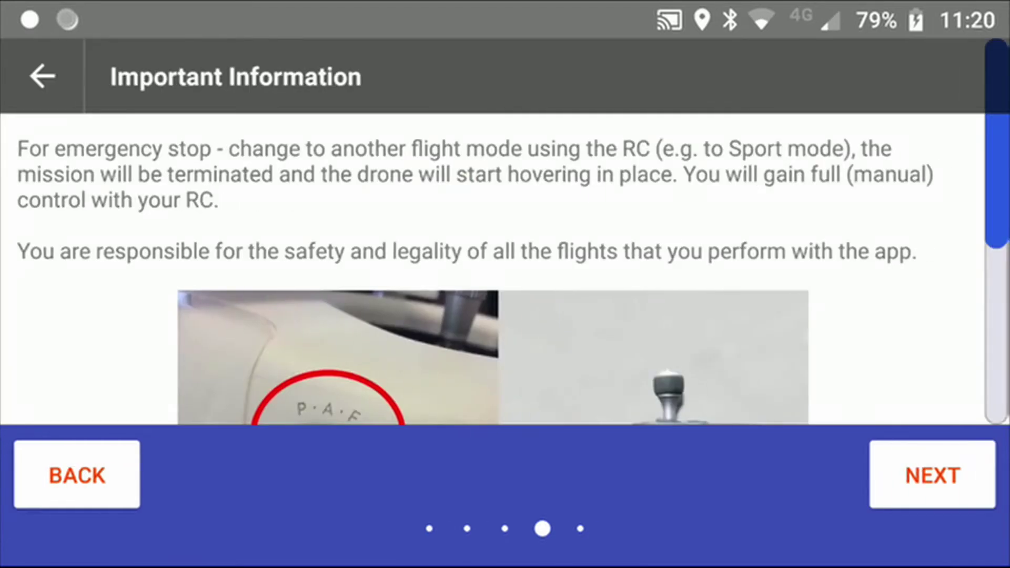
{"action": "scroll", "coordinate": [492, 268], "scroll_direction": "down", "scroll_amount": 5}
{"action": "left_click", "coordinate": [932, 475]}
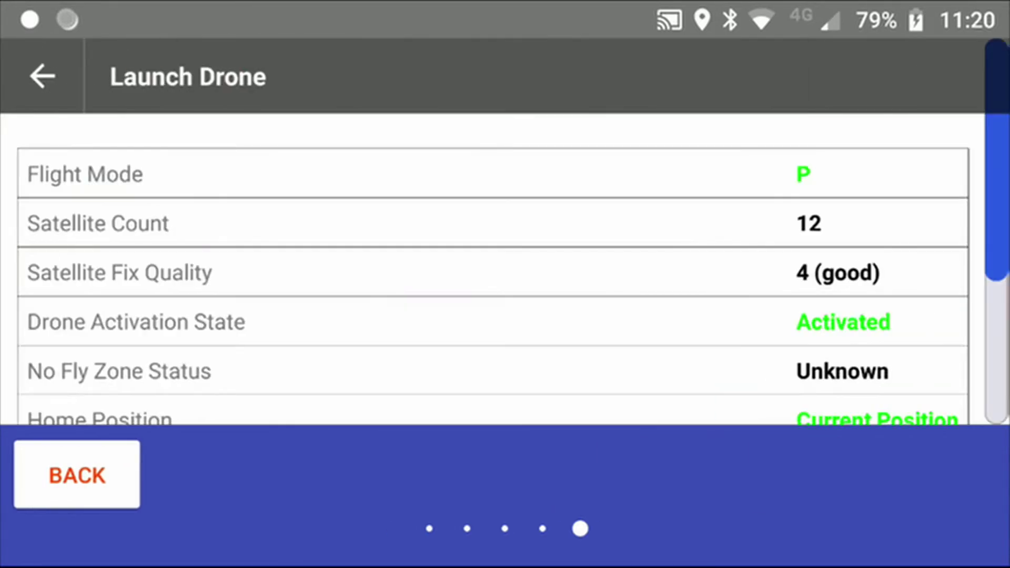
{"action": "scroll", "coordinate": [489, 268], "scroll_direction": "down", "scroll_amount": 3}
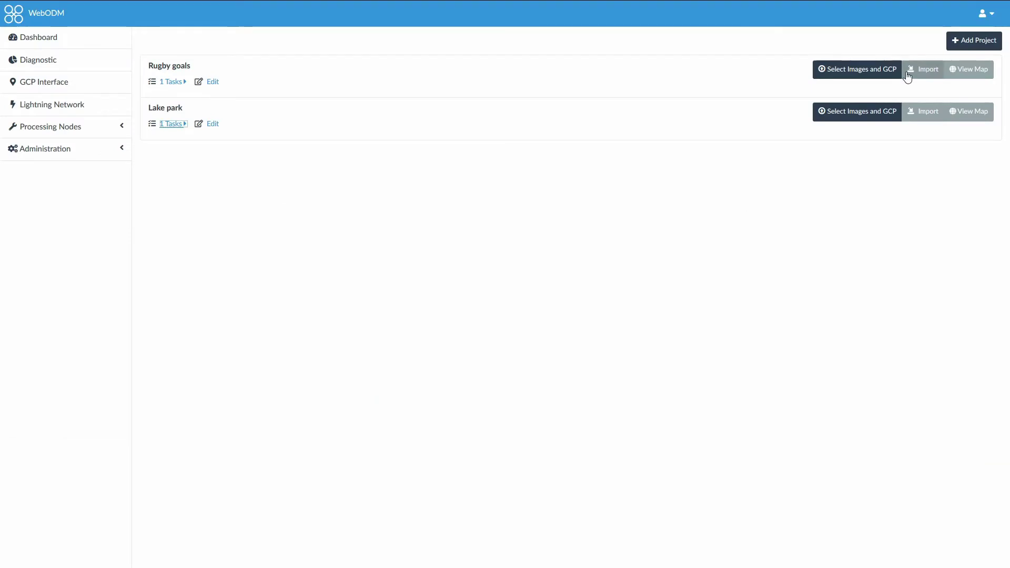
In WebODM, create a project named alkhgalkhga and load all images from the Map10 folder on the USB drive into it.
{"action": "left_click", "coordinate": [977, 40]}
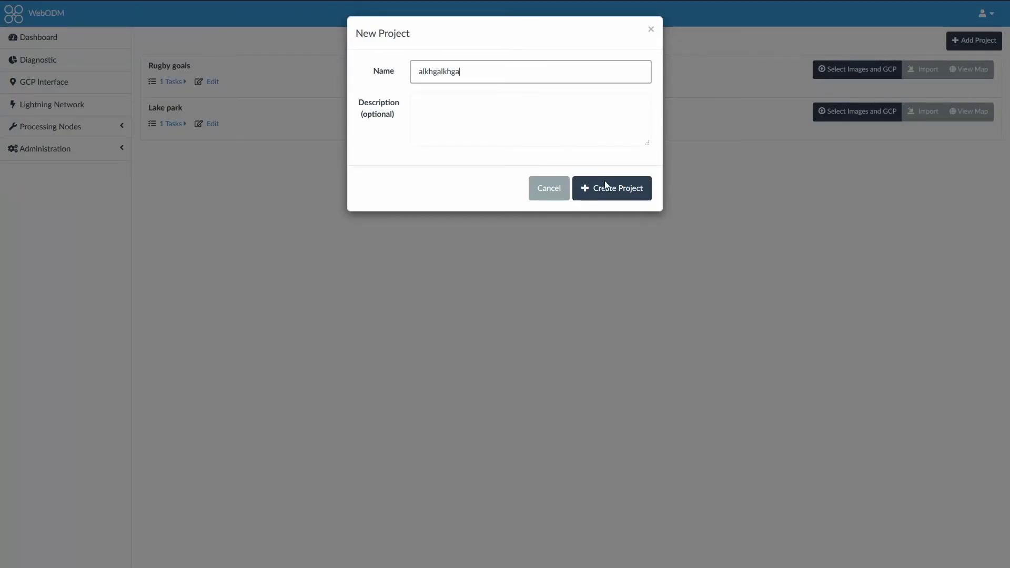
{"action": "left_click", "coordinate": [647, 198]}
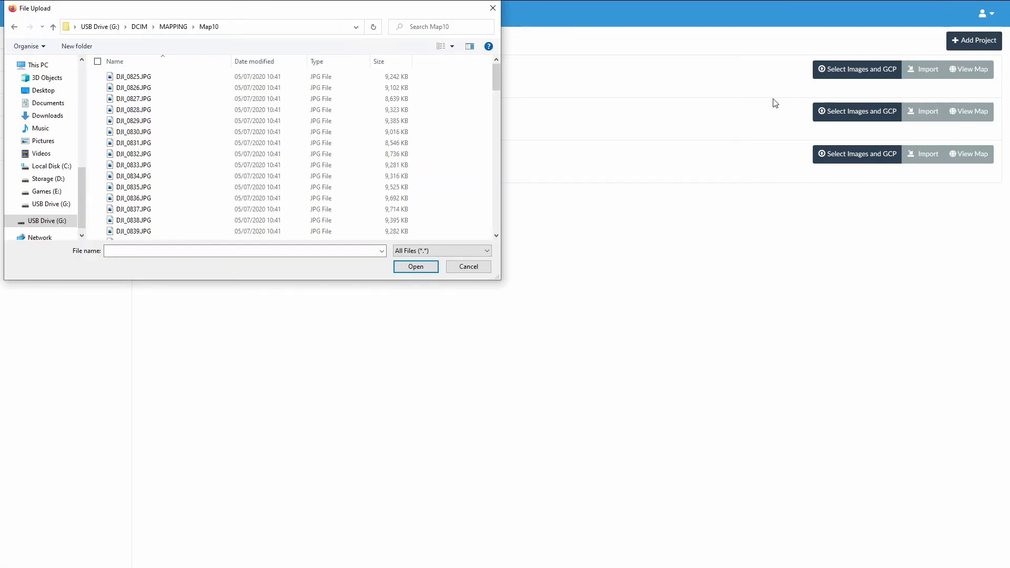
{"action": "left_click", "coordinate": [263, 143]}
{"action": "key", "text": "ctrl+a"}
{"action": "left_click", "coordinate": [416, 266]}
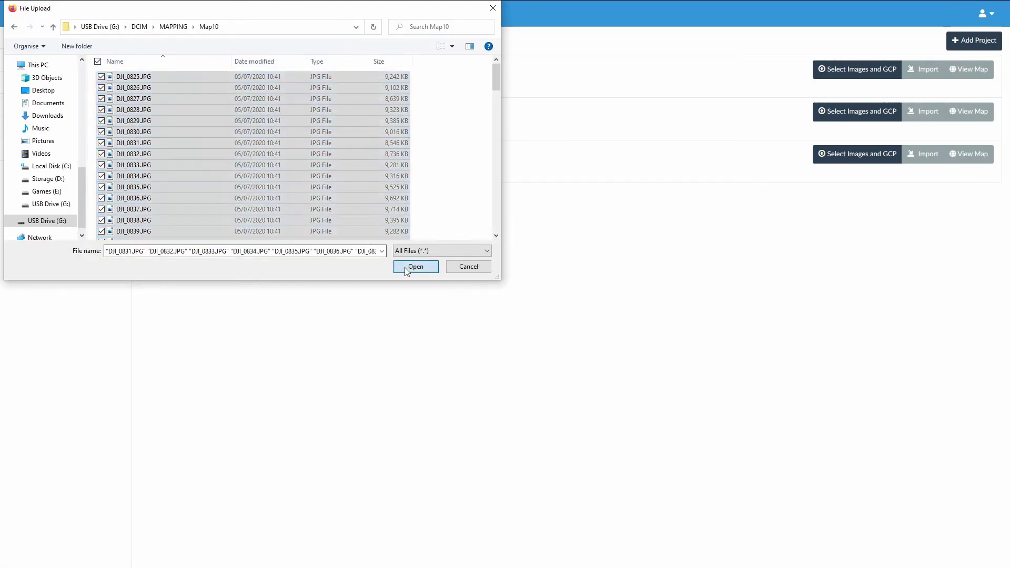
Configure the task with gps-accuracy 0.3, dsm enabled and no image resizing, and start processing it.
{"action": "left_click", "coordinate": [413, 195]}
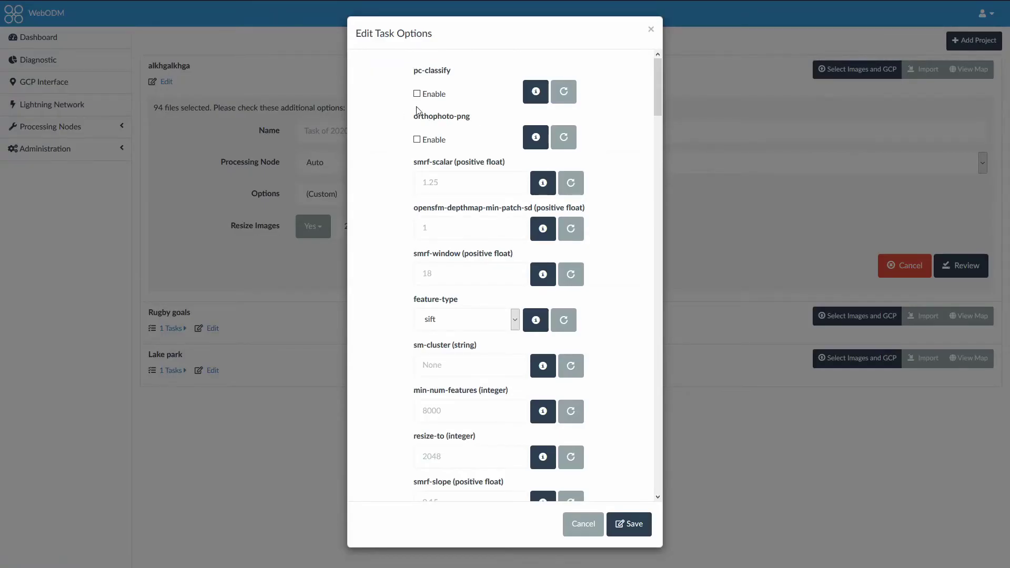
{"action": "scroll", "coordinate": [427, 210], "scroll_direction": "down", "scroll_amount": 20}
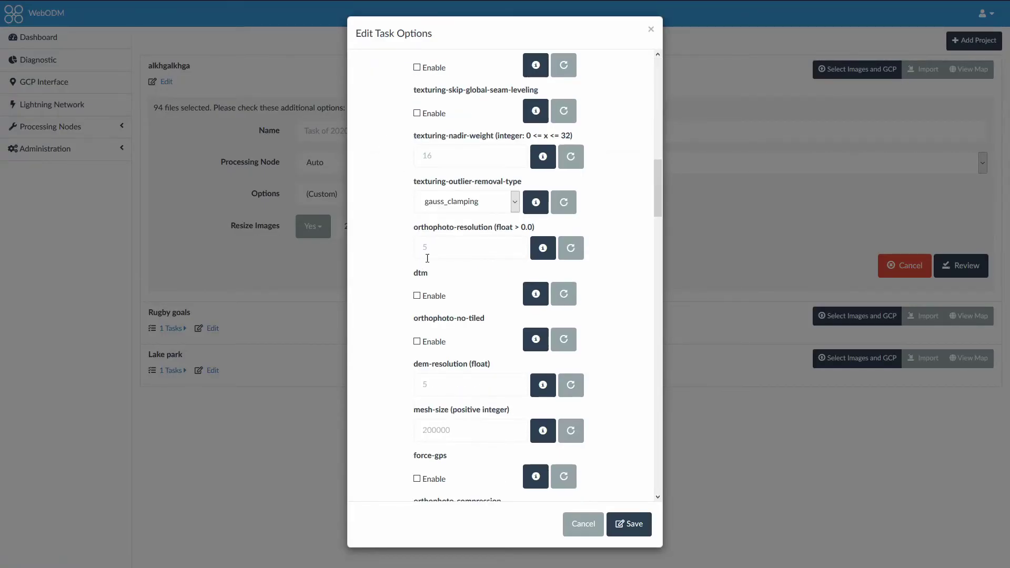
{"action": "scroll", "coordinate": [400, 284], "scroll_direction": "up", "scroll_amount": 1}
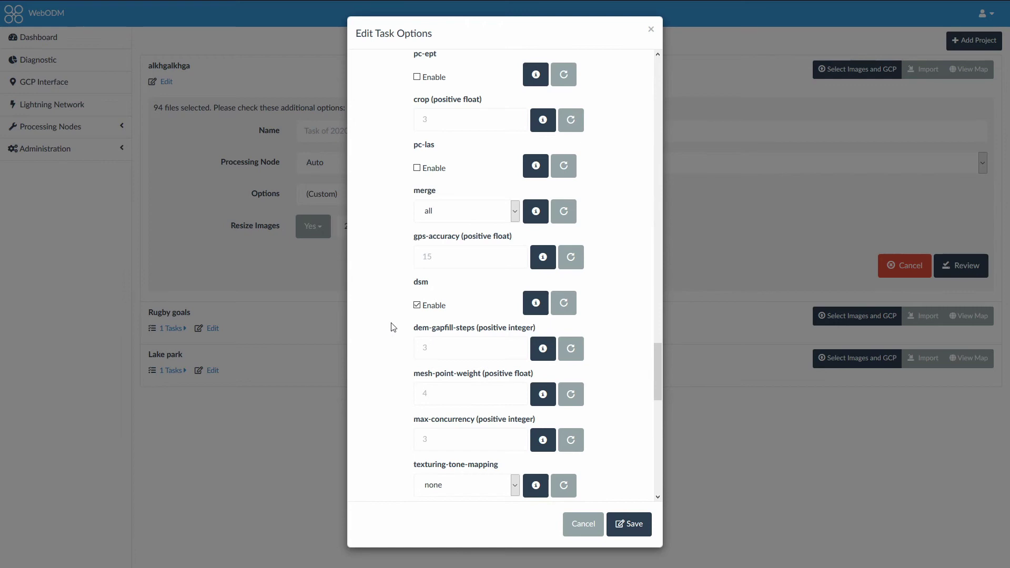
{"action": "left_click", "coordinate": [498, 254]}
{"action": "left_click", "coordinate": [640, 525]}
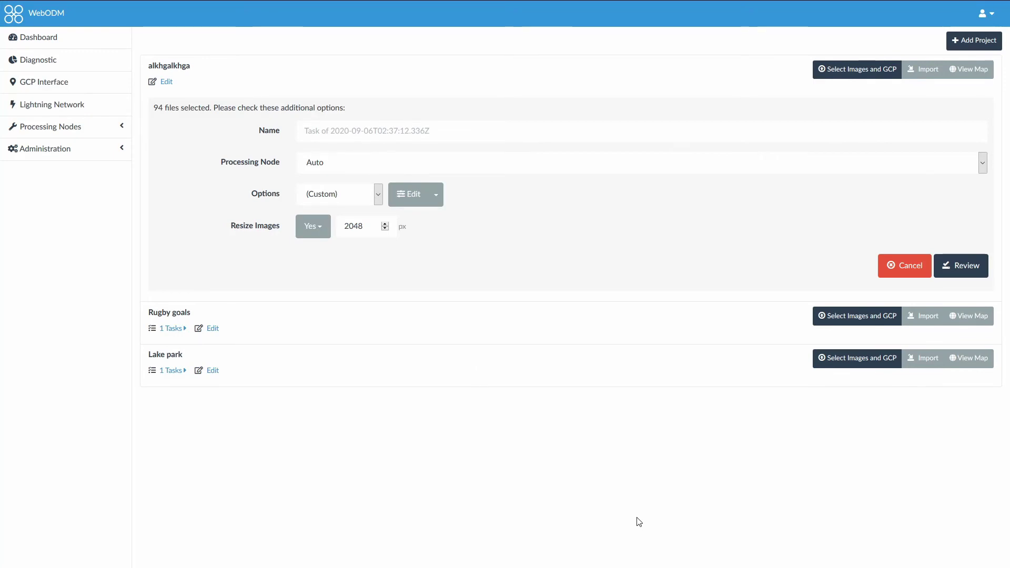
{"action": "left_click", "coordinate": [940, 269]}
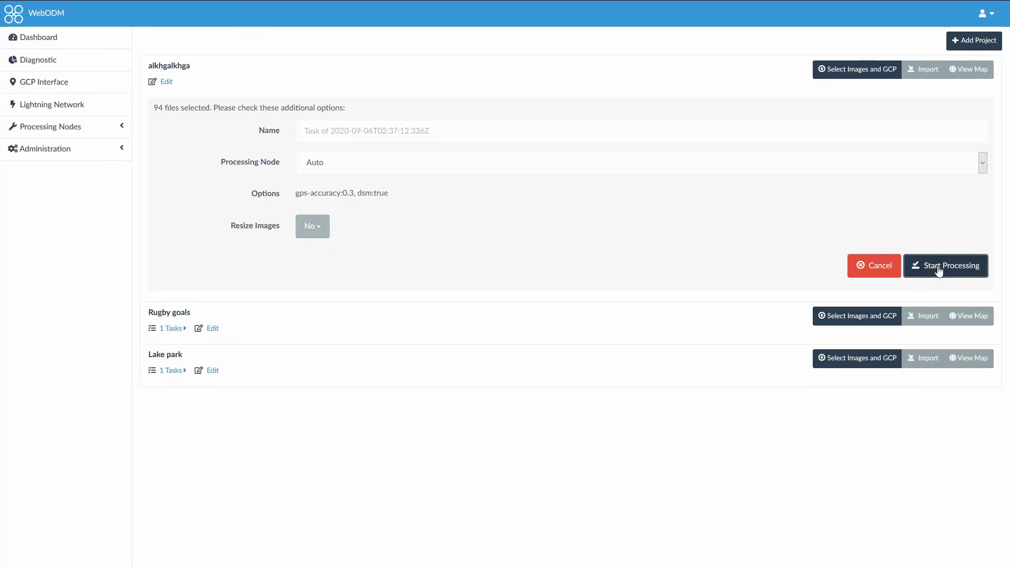
{"action": "left_click", "coordinate": [939, 267]}
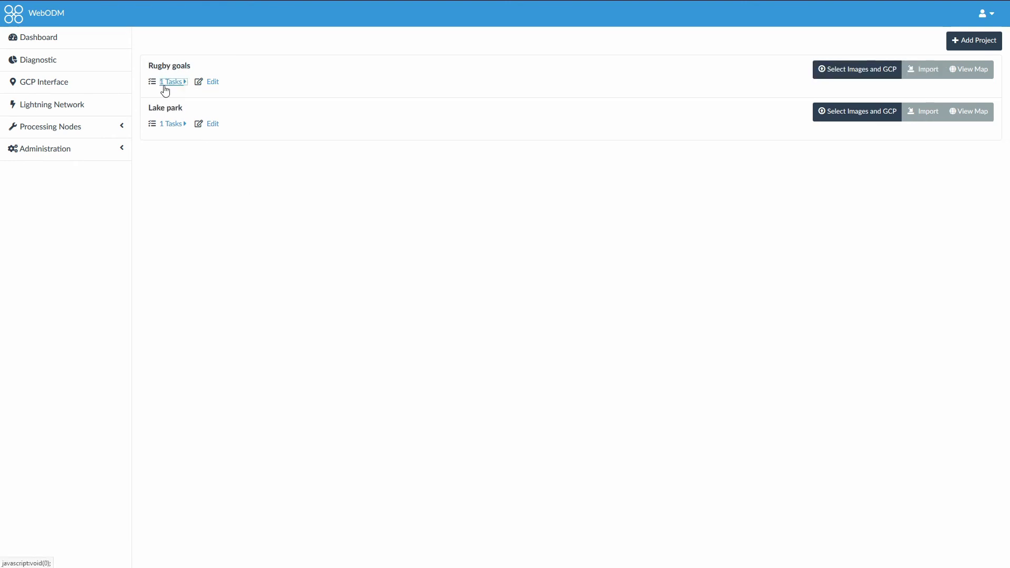
Expand the completed task in the Rugby goals project, list its downloadable assets and open its 3D model.
{"action": "left_click", "coordinate": [170, 82]}
{"action": "left_click", "coordinate": [178, 104]}
{"action": "left_click", "coordinate": [242, 169]}
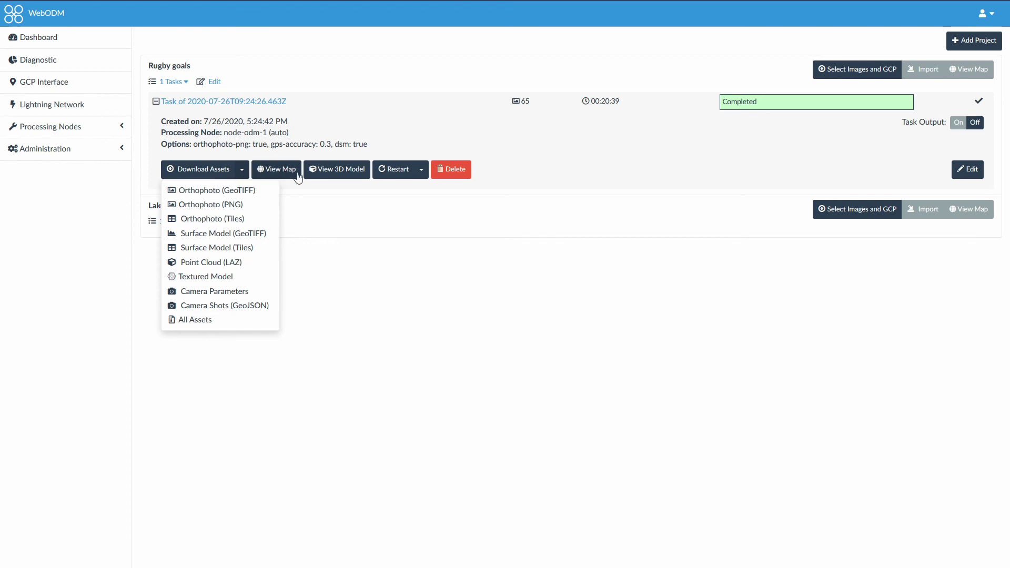
{"action": "left_click", "coordinate": [315, 176]}
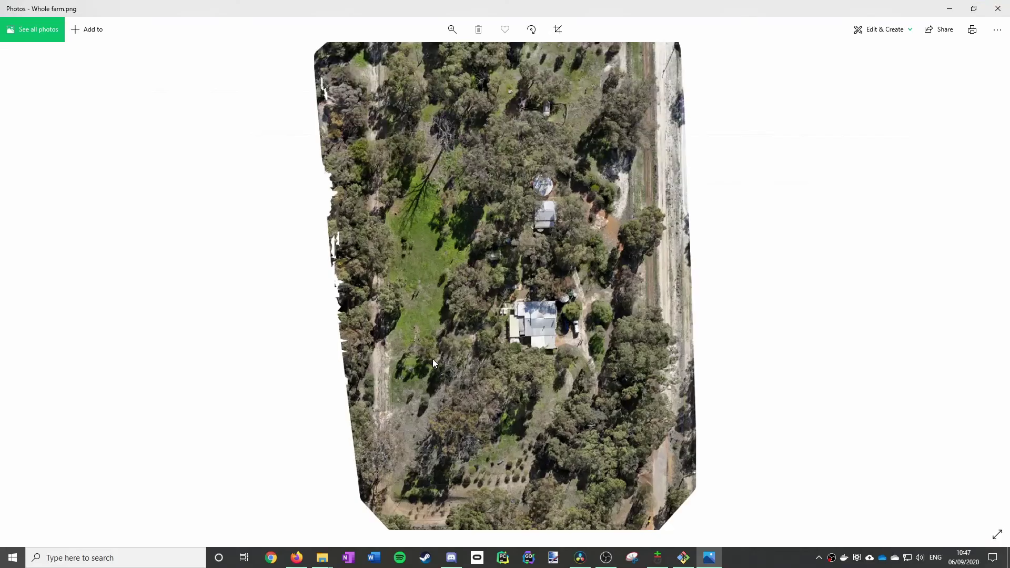
In Photos, examine the buildings and garden in Whole farm.png up close.
{"action": "scroll", "coordinate": [507, 307], "scroll_direction": "up", "scroll_amount": 6}
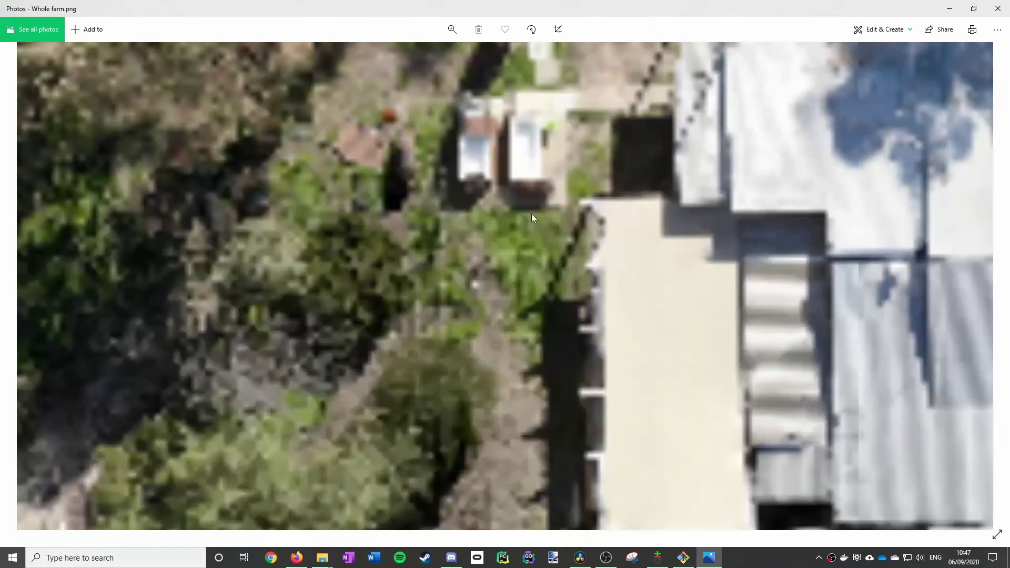
{"action": "left_click_drag", "start_coordinate": [531, 213], "coordinate": [625, 320]}
{"action": "left_click_drag", "start_coordinate": [363, 246], "coordinate": [613, 276]}
{"action": "left_click_drag", "start_coordinate": [826, 526], "coordinate": [618, 355]}
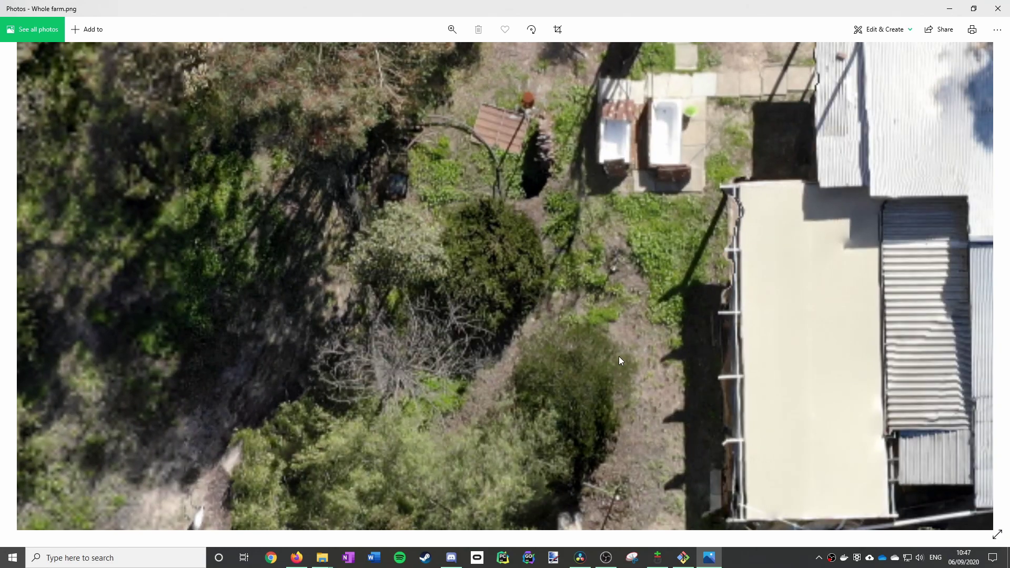